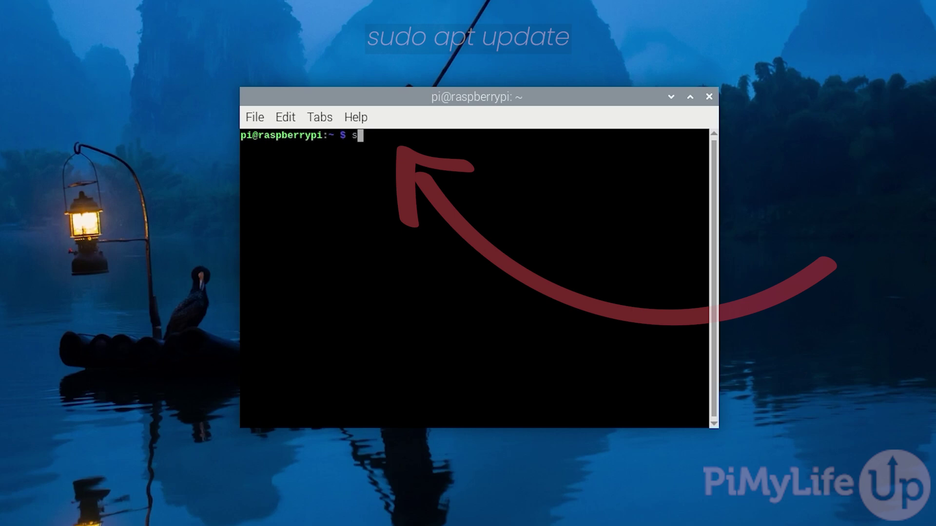
# - Run apt update, apt upgrade -y and install wget (already newest, 1.21.3-1+b1)
pyautogui.write('sudo apt update')
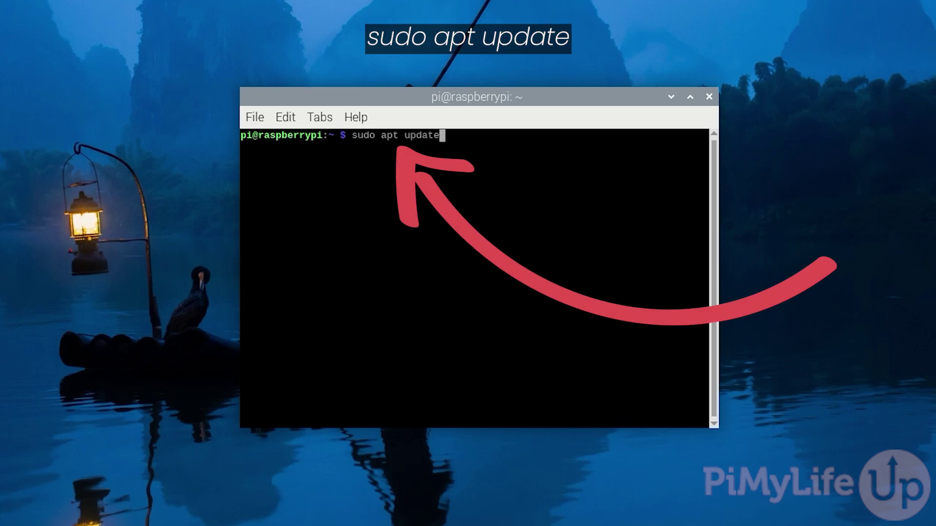
pyautogui.press('Return')
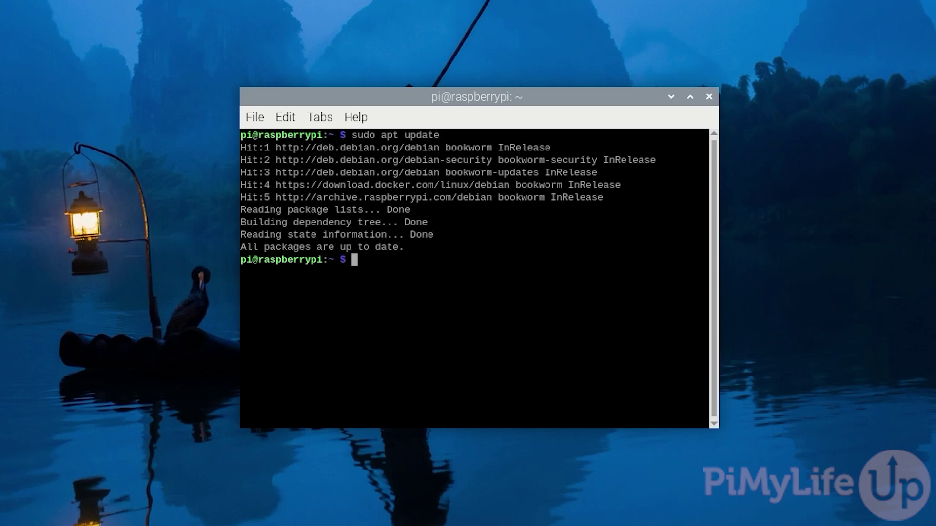
pyautogui.write('s')
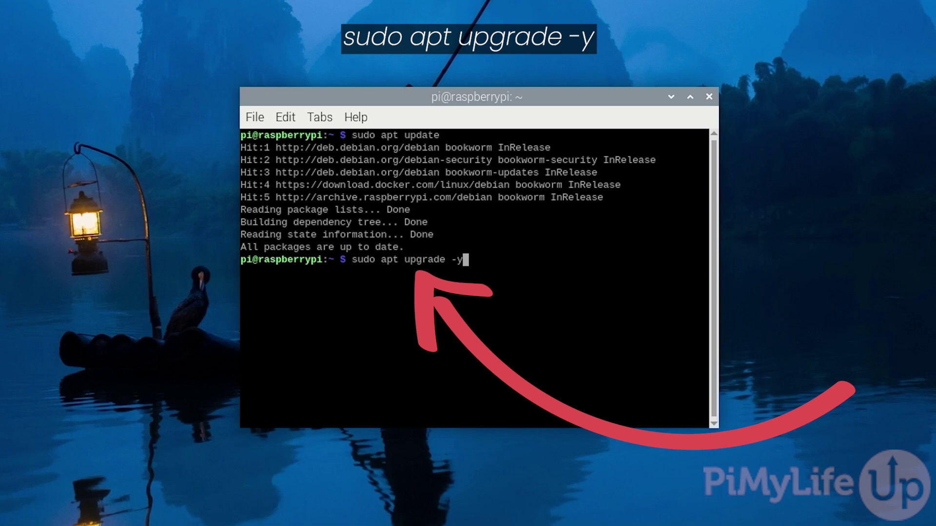
pyautogui.write('udo apt upgrade -y')
pyautogui.press('Return')
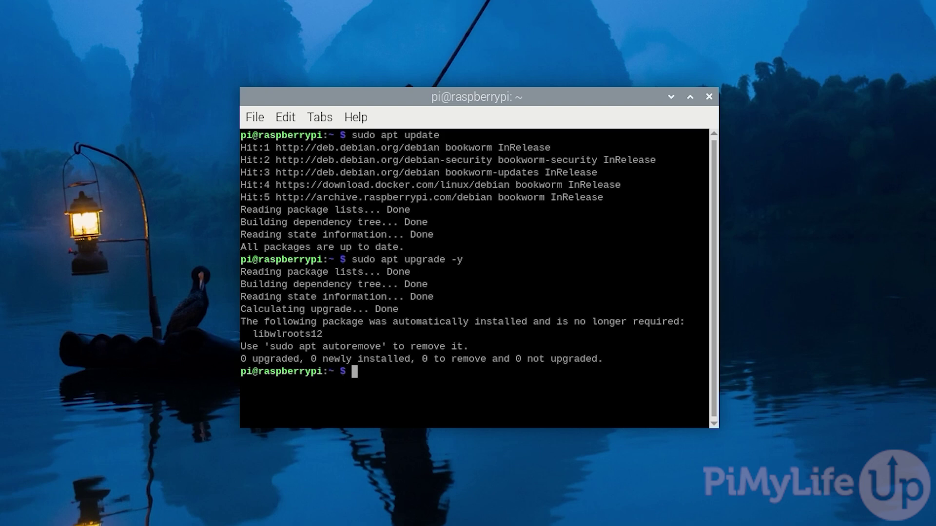
pyautogui.write('sudo apt install wget')
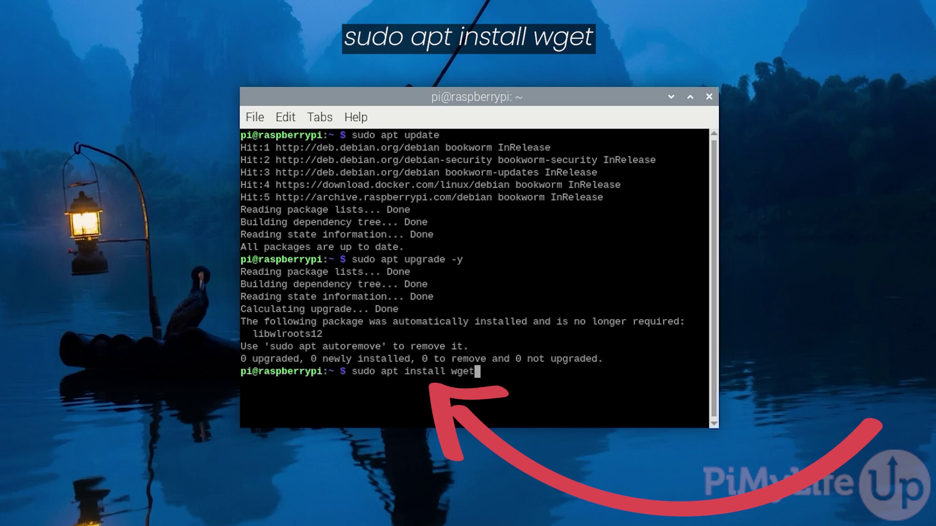
pyautogui.press('Return')
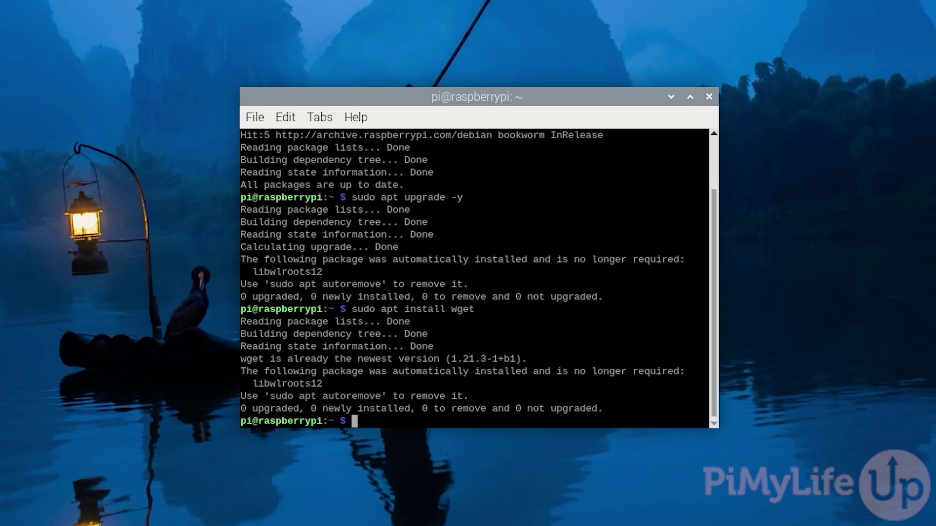
# - Create the /opt/stacks/spoolman/data folder with sudo mkdir -p
pyautogui.write('sudo')
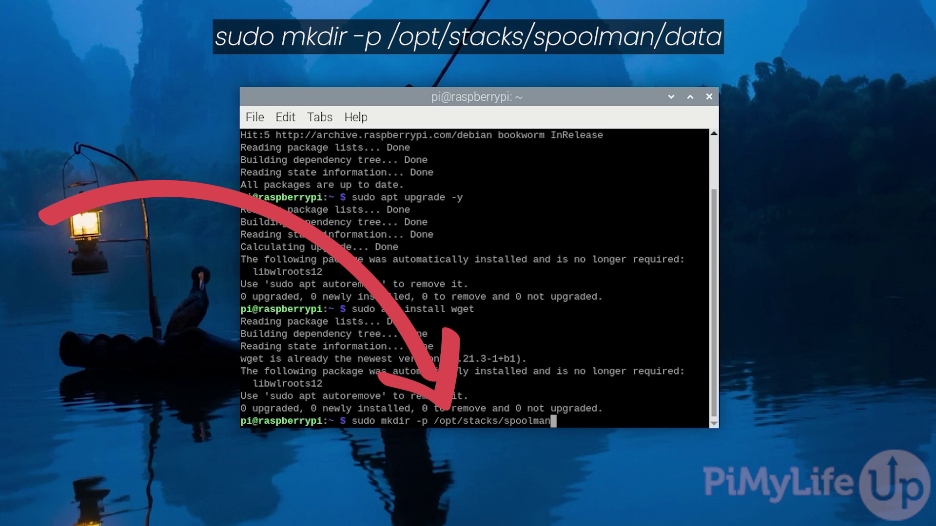
pyautogui.write('mkdir -p /opt/stacks/spoolman/data')
pyautogui.press('Return')
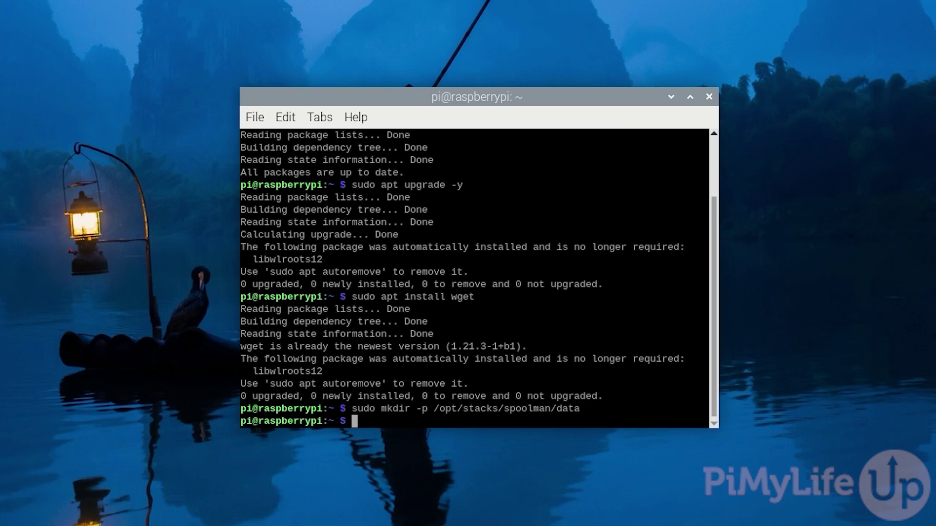
# - Make the data folder owned by 1000:1000 and change into /opt/stacks/spoolman
pyautogui.write('sud')
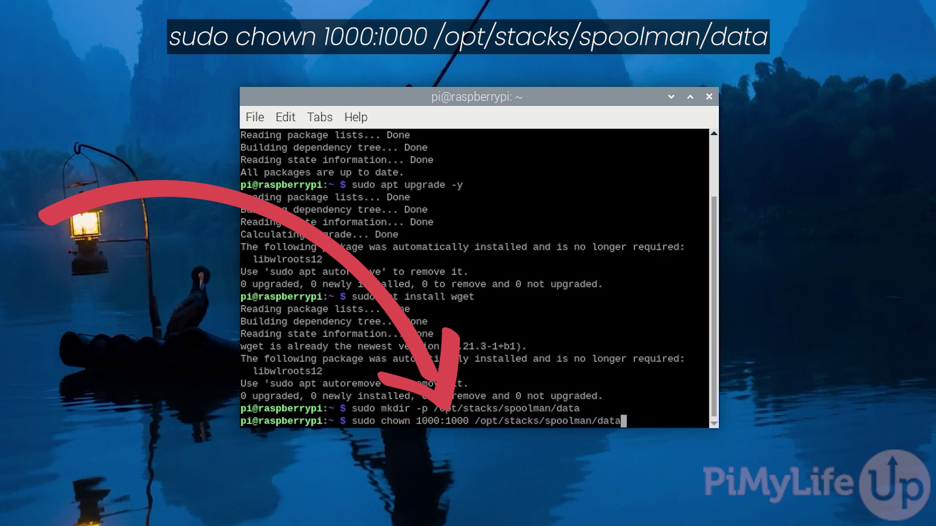
pyautogui.press('Return')
pyautogui.write('cd /opt/stacks/spool')
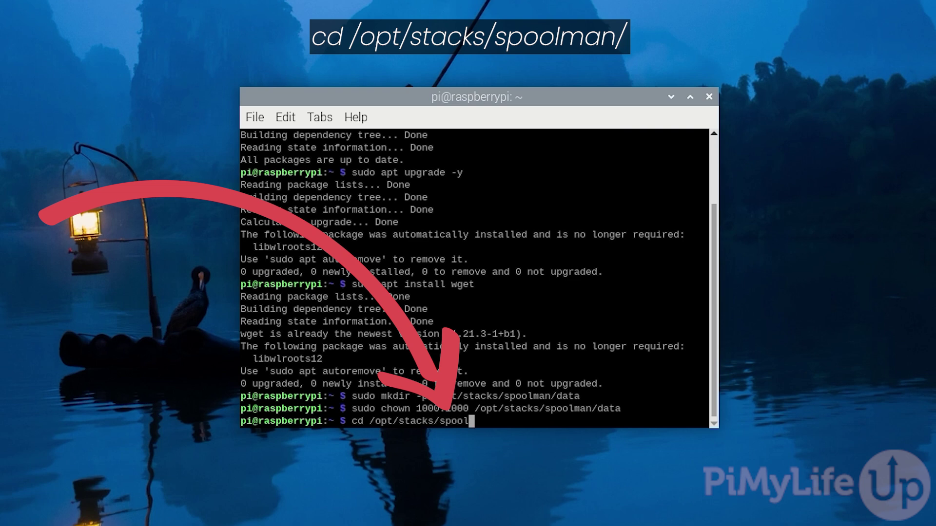
pyautogui.write('man')
pyautogui.press('Return')
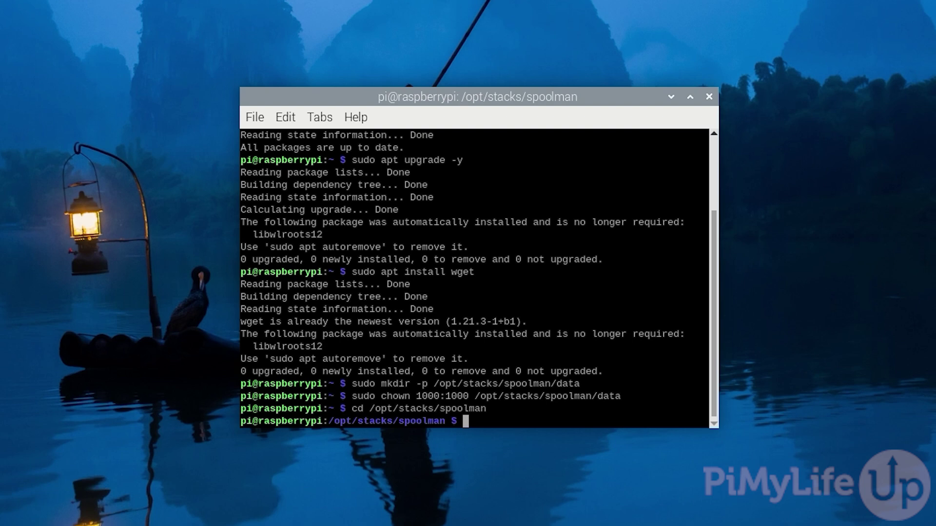
# - Download compose.yaml from git.pimylifeup.com/compose/spoolman with sudo wget
pyautogui.write('sudo')
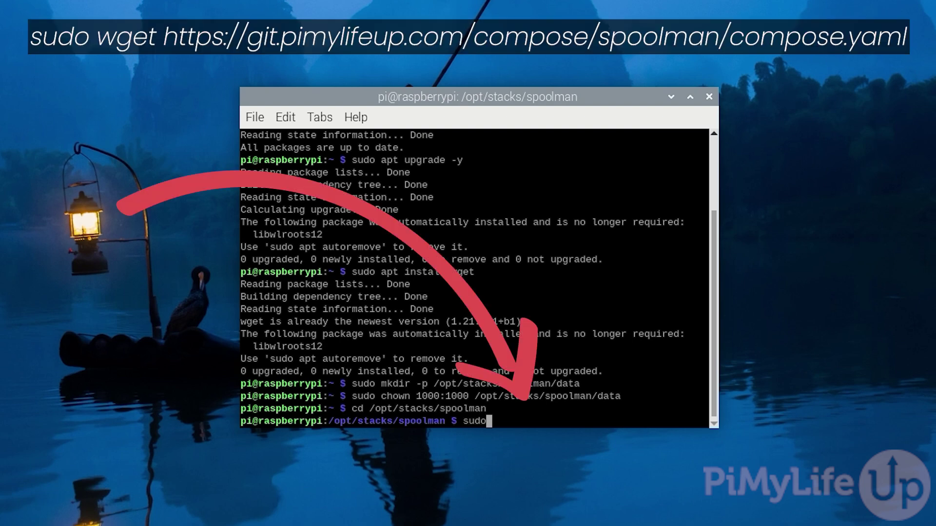
pyautogui.write(' wget https:')
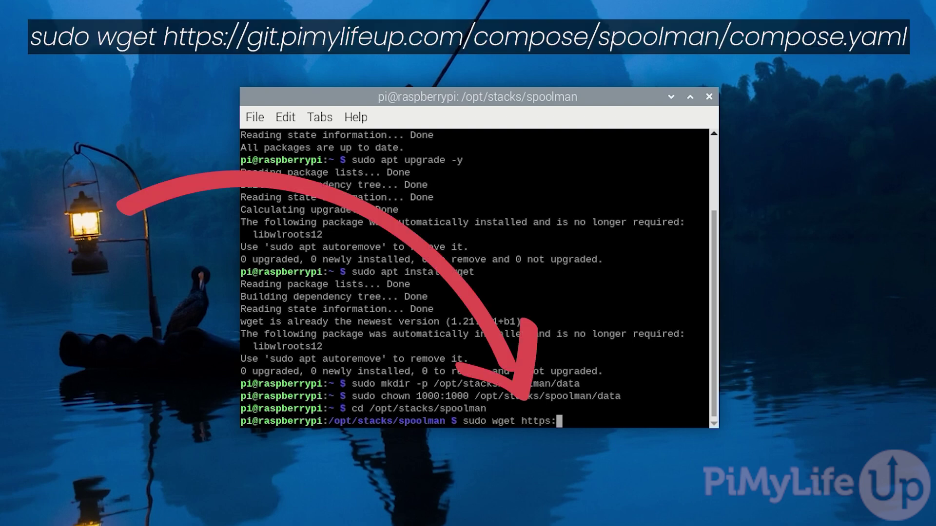
pyautogui.write('//git.pimylifeup.com')
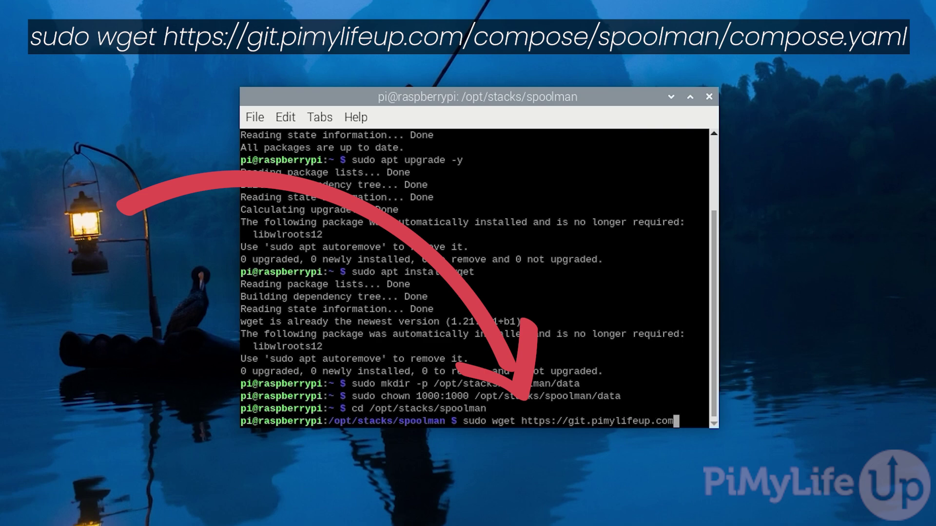
pyautogui.write('/compose/spool')
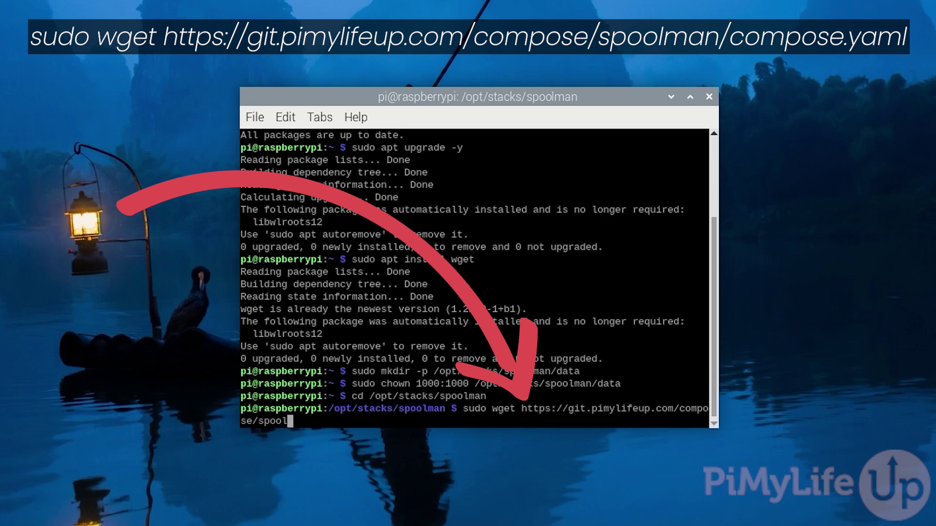
pyautogui.write('man/compose.yaml')
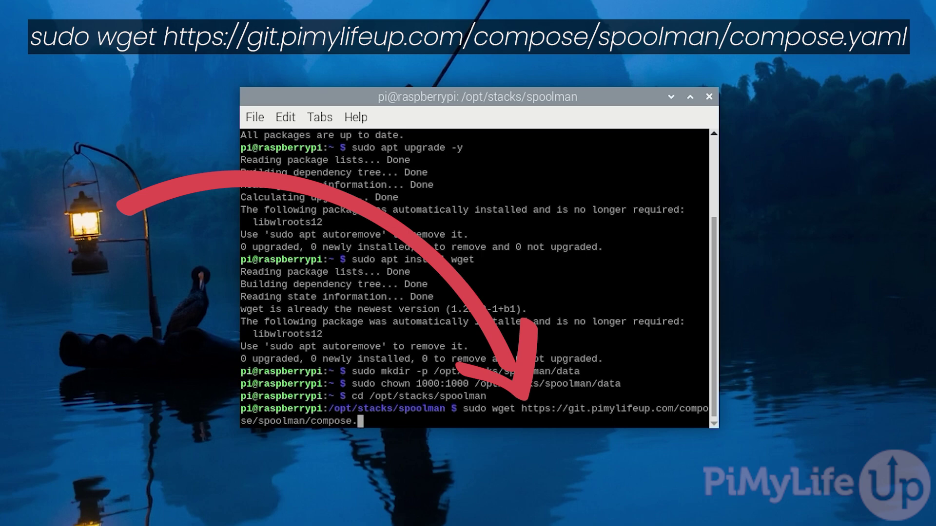
pyautogui.press('Return')
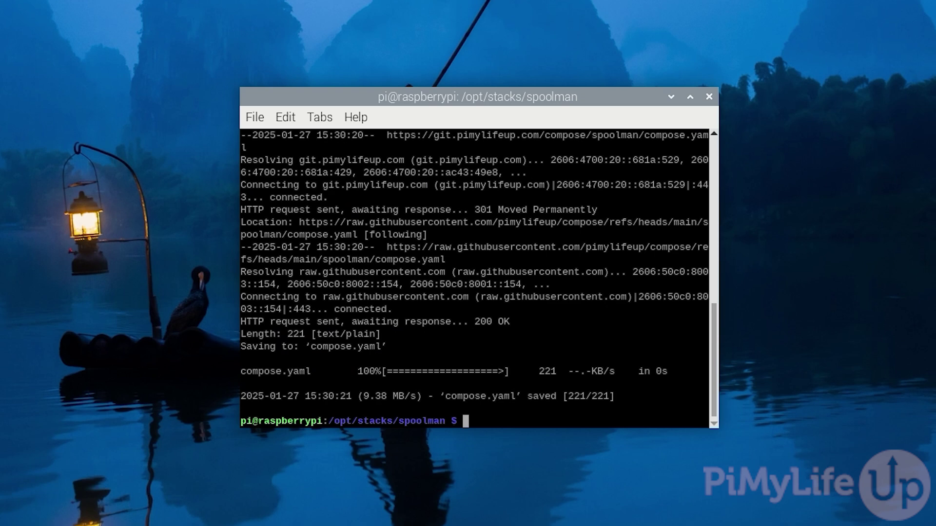
pyautogui.write('sudo na')
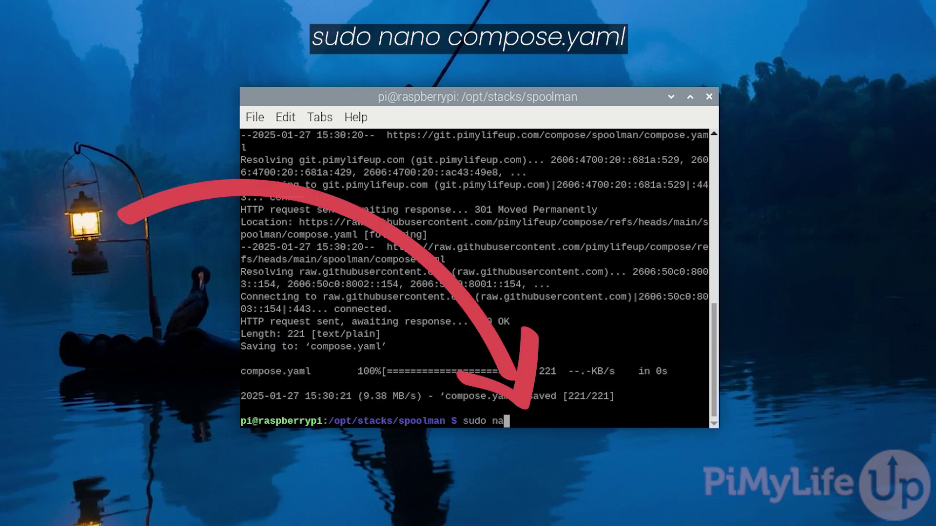
pyautogui.write('no comp')
pyautogui.press('Tab')
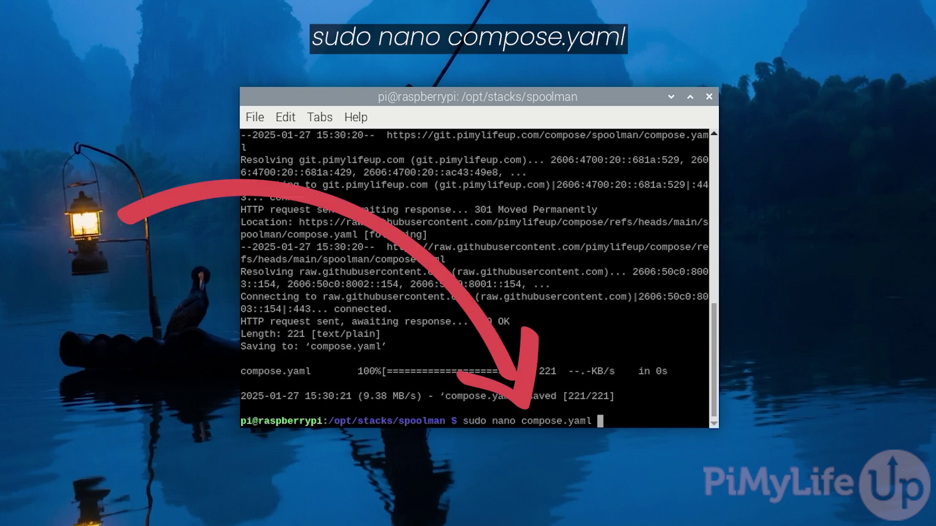
pyautogui.press('Return')
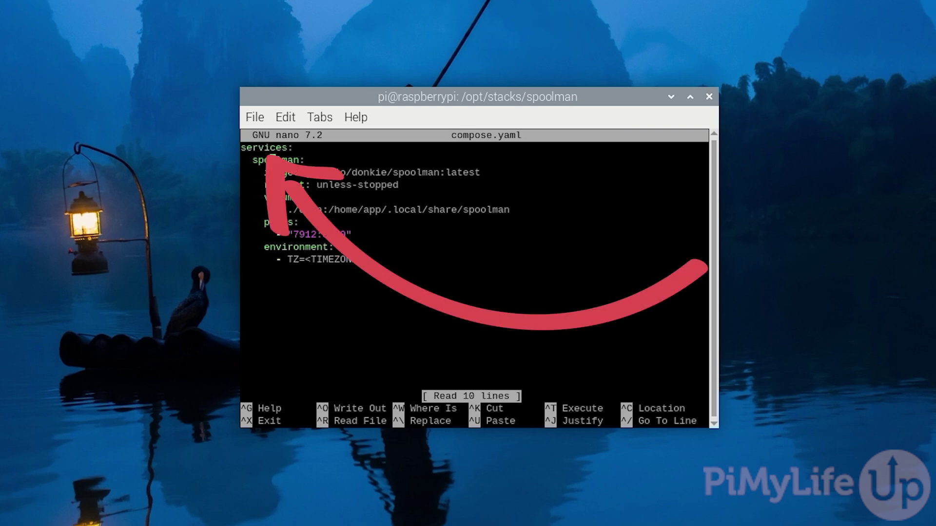
pyautogui.press('Down')
pyautogui.press('Down')
pyautogui.press('Right')
pyautogui.press('Right')
pyautogui.press('Right')
pyautogui.press('Right')
pyautogui.press('Right')
pyautogui.press('Right')
pyautogui.press('Right')
pyautogui.press('Right')
pyautogui.press('Right')
pyautogui.press('Right')
pyautogui.press('Right')
pyautogui.press('Right')
pyautogui.press('Right')
pyautogui.press('Right')
pyautogui.press('Right')
pyautogui.press('Right')
pyautogui.press('Right')
pyautogui.press('Right')
pyautogui.press('Right')
pyautogui.press('Right')
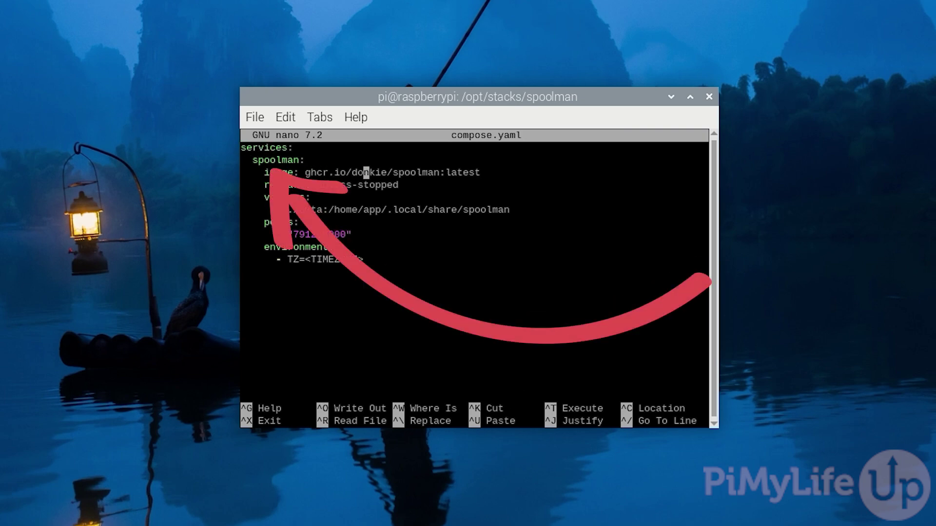
pyautogui.press('Right')
pyautogui.press('Right')
pyautogui.press('Right')
pyautogui.press('Right')
pyautogui.press('Right')
pyautogui.press('Right')
pyautogui.press('Right')
pyautogui.press('Right')
pyautogui.press('Right')
pyautogui.press('Right')
pyautogui.press('Right')
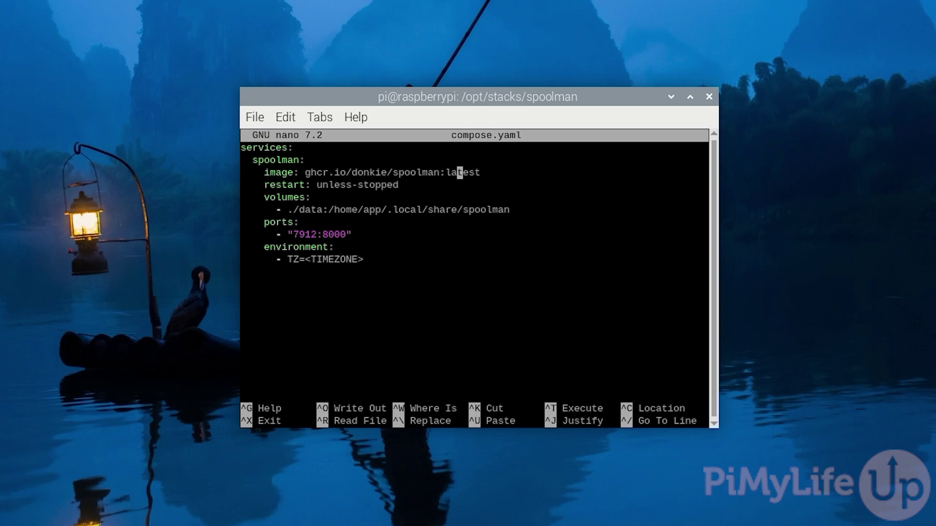
pyautogui.press('Left')
pyautogui.press('Left')
pyautogui.press('Left')
pyautogui.press('Left')
pyautogui.press('Left')
pyautogui.press('Left')
pyautogui.press('Left')
pyautogui.press('Left')
pyautogui.press('Left')
pyautogui.press('Left')
pyautogui.press('Left')
pyautogui.press('Left')
pyautogui.press('Left')
pyautogui.press('Left')
pyautogui.press('Left')
pyautogui.press('Left')
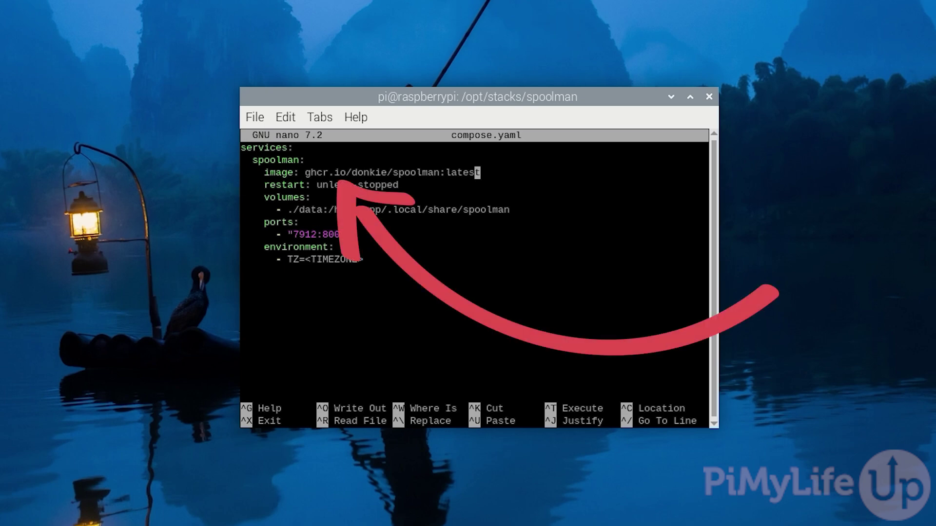
pyautogui.press('Left')
pyautogui.press('Left')
pyautogui.press('Left')
pyautogui.press('Left')
pyautogui.press('Left')
pyautogui.press('Left')
pyautogui.press('Left')
pyautogui.press('Left')
pyautogui.press('Left')
pyautogui.press('Left')
pyautogui.press('Left')
pyautogui.press('Left')
pyautogui.press('Left')
pyautogui.press('Left')
pyautogui.press('Left')
pyautogui.press('Left')
pyautogui.press('Left')
pyautogui.press('Left')
pyautogui.press('Left')
pyautogui.press('Left')
pyautogui.press('Down')
pyautogui.press('Right')
pyautogui.press('Right')
pyautogui.press('Right')
pyautogui.press('Right')
pyautogui.press('Right')
pyautogui.press('Right')
pyautogui.press('Right')
pyautogui.press('Right')
pyautogui.press('Right')
pyautogui.press('Right')
pyautogui.press('Right')
pyautogui.press('Right')
pyautogui.press('Right')
pyautogui.press('Right')
pyautogui.press('Right')
pyautogui.press('Right')
pyautogui.press('Right')
pyautogui.press('Right')
pyautogui.press('Right')
pyautogui.press('Right')
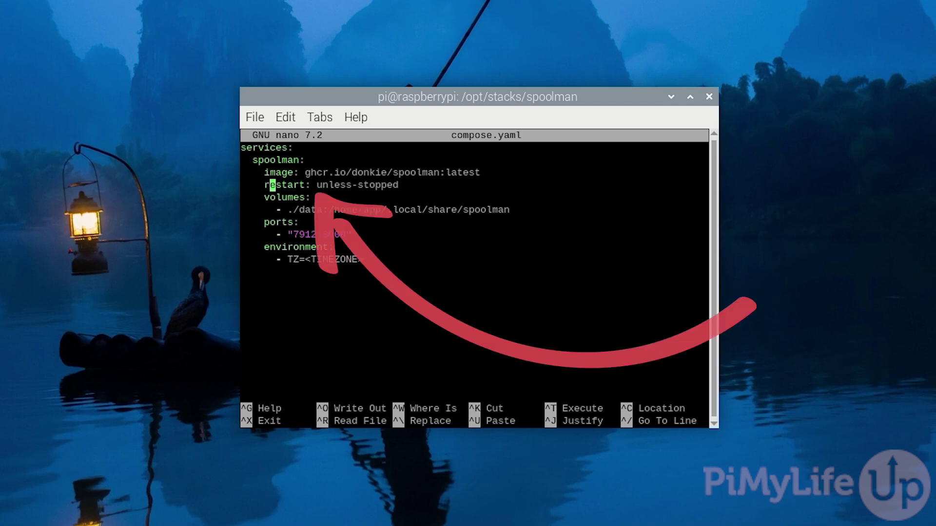
pyautogui.press('Right')
pyautogui.press('Left')
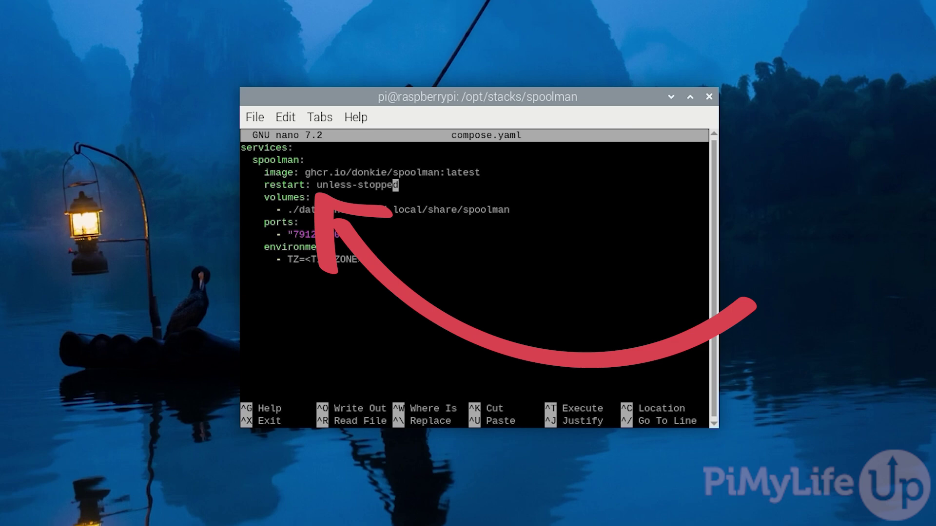
pyautogui.press('Left')
pyautogui.press('Left')
pyautogui.press('Left')
pyautogui.press('Left')
pyautogui.press('Left')
pyautogui.press('Left')
pyautogui.press('Left')
pyautogui.press('Left')
pyautogui.press('Left')
pyautogui.press('Left')
pyautogui.press('Left')
pyautogui.press('Left')
pyautogui.press('Left')
pyautogui.press('Left')
pyautogui.press('Left')
pyautogui.press('Left')
pyautogui.press('Left')
pyautogui.press('Left')
pyautogui.press('Left')
pyautogui.press('Left')
pyautogui.press('Down')
pyautogui.press('Down')
pyautogui.press('Right')
pyautogui.press('Right')
pyautogui.press('Right')
pyautogui.press('Right')
pyautogui.press('Right')
pyautogui.press('Right')
pyautogui.press('Right')
pyautogui.press('Right')
pyautogui.press('Right')
pyautogui.press('Right')
pyautogui.press('Right')
pyautogui.press('Right')
pyautogui.press('Right')
pyautogui.press('Right')
pyautogui.press('Right')
pyautogui.press('Right')
pyautogui.press('Right')
pyautogui.press('Right')
pyautogui.press('Right')
pyautogui.press('Right')
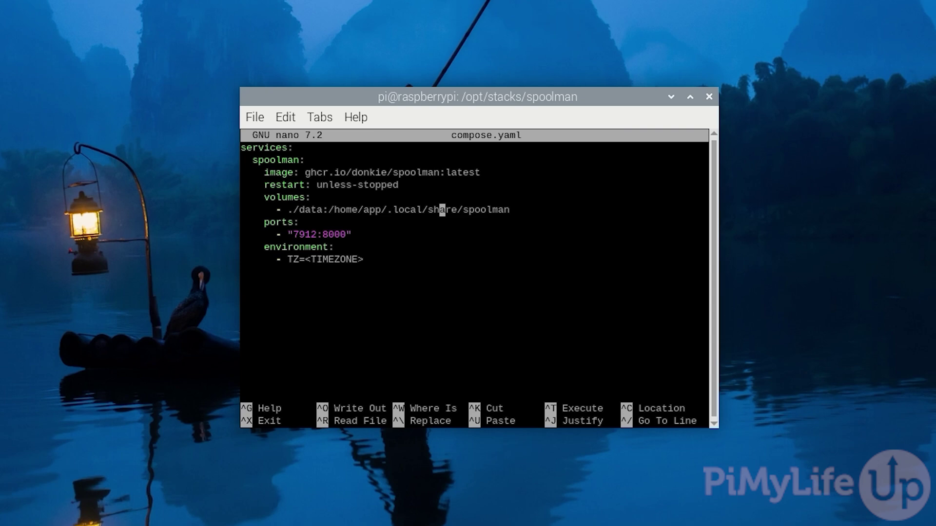
pyautogui.press('Right')
pyautogui.press('Right')
pyautogui.press('Right')
pyautogui.press('Right')
pyautogui.press('Right')
pyautogui.press('Right')
pyautogui.press('Right')
pyautogui.press('Right')
pyautogui.press('Right')
pyautogui.press('Right')
pyautogui.press('Right')
pyautogui.press('Right')
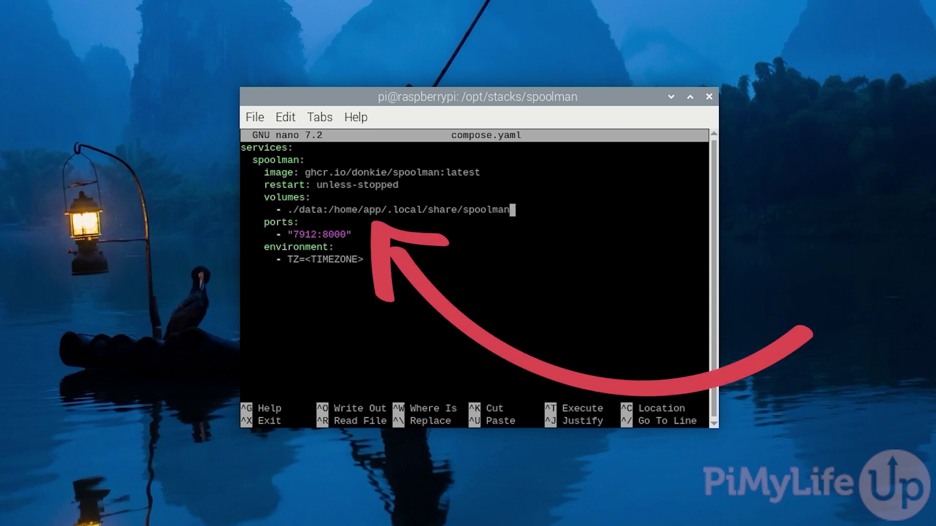
pyautogui.press('Left')
pyautogui.press('Left')
pyautogui.press('Left')
pyautogui.press('Left')
pyautogui.press('Left')
pyautogui.press('Left')
pyautogui.press('Left')
pyautogui.press('Left')
pyautogui.press('Left')
pyautogui.press('Left')
pyautogui.press('Left')
pyautogui.press('Left')
pyautogui.press('Left')
pyautogui.press('Left')
pyautogui.press('Left')
pyautogui.press('Left')
pyautogui.press('Left')
pyautogui.press('Left')
pyautogui.press('Left')
pyautogui.press('Left')
pyautogui.press('Left')
pyautogui.press('Left')
pyautogui.press('Left')
pyautogui.press('Left')
pyautogui.press('Left')
pyautogui.press('Left')
pyautogui.press('Left')
pyautogui.press('Left')
pyautogui.press('Left')
pyautogui.press('Left')
pyautogui.press('Left')
pyautogui.press('Down')
pyautogui.press('Down')
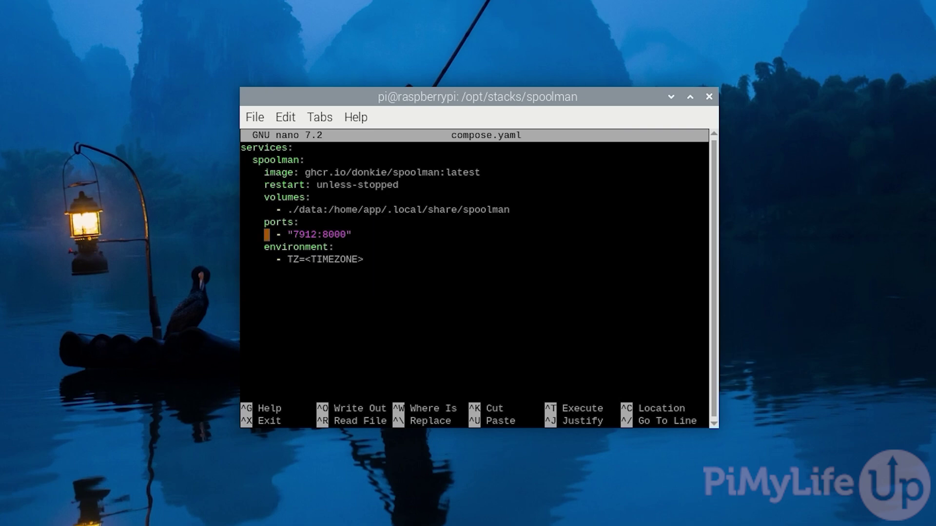
pyautogui.press('Right')
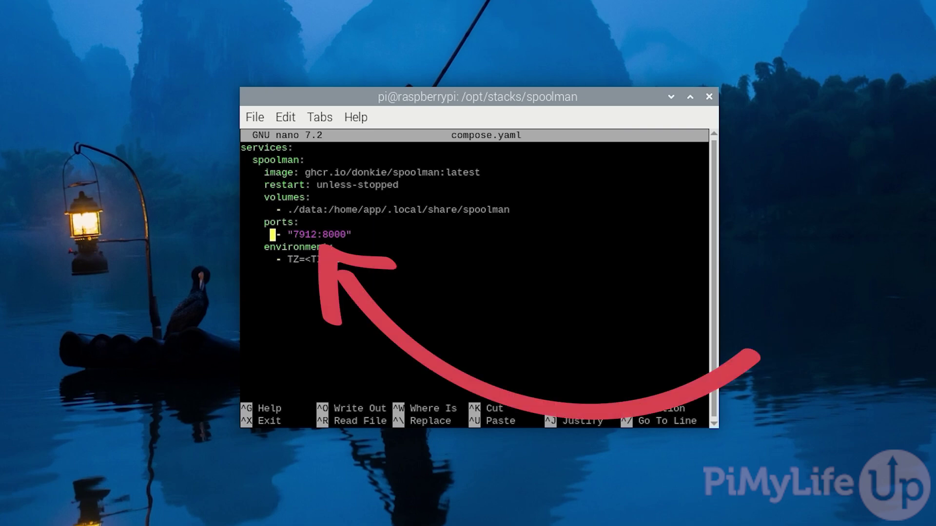
pyautogui.press('Right')
pyautogui.press('Right')
pyautogui.press('Right')
pyautogui.press('Right')
pyautogui.press('Right')
pyautogui.press('Right')
pyautogui.press('Right')
pyautogui.press('Right')
pyautogui.press('Right')
pyautogui.press('Right')
pyautogui.press('Right')
pyautogui.press('Right')
pyautogui.press('Right')
pyautogui.press('Right')
pyautogui.press('Left')
pyautogui.press('Left')
pyautogui.press('Left')
pyautogui.press('Left')
pyautogui.press('Left')
pyautogui.press('Left')
pyautogui.press('Left')
pyautogui.press('Left')
pyautogui.press('Left')
pyautogui.press('Left')
pyautogui.press('Left')
pyautogui.press('Left')
pyautogui.press('Left')
pyautogui.press('Left')
pyautogui.press('Left')
pyautogui.press('Down')
pyautogui.press('Down')
pyautogui.press('Right')
pyautogui.press('Right')
pyautogui.press('Right')
pyautogui.press('Right')
pyautogui.press('Right')
pyautogui.press('Right')
pyautogui.press('Right')
pyautogui.press('Right')
pyautogui.press('Right')
pyautogui.press('Right')
pyautogui.press('Right')
pyautogui.press('Right')
pyautogui.press('Right')
pyautogui.press('Right')
pyautogui.press('Right')
pyautogui.press('Right')
pyautogui.press('Right')
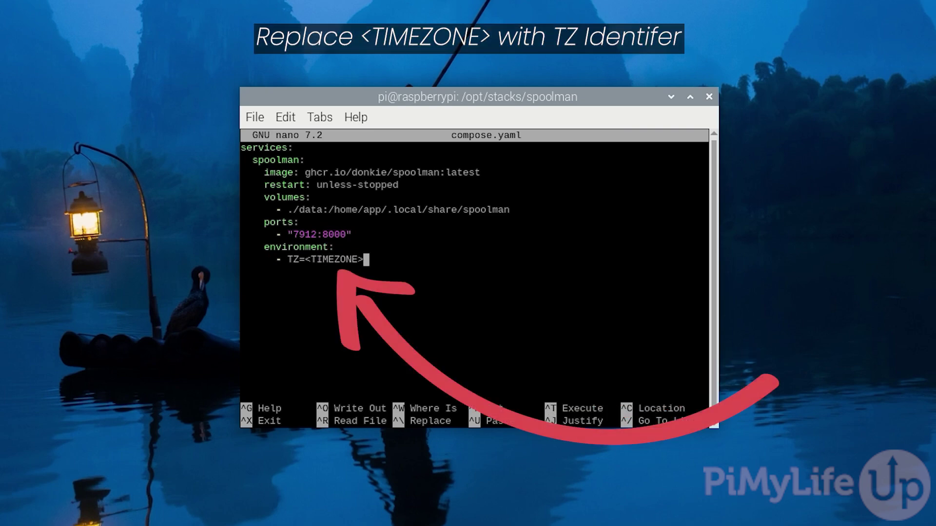
# - Replace <TIMEZONE> with Australia/Hobart on the TZ line, then save compose.yaml and exit nano
pyautogui.press('BackSpace')
pyautogui.press('BackSpace')
pyautogui.press('BackSpace')
pyautogui.press('BackSpace')
pyautogui.press('BackSpace')
pyautogui.press('BackSpace')
pyautogui.press('BackSpace')
pyautogui.press('BackSpace')
pyautogui.press('BackSpace')
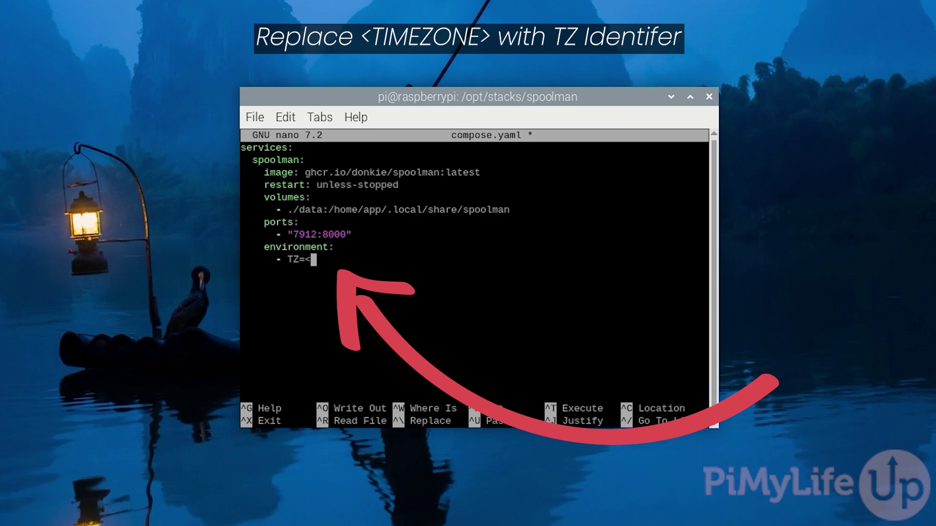
pyautogui.press('BackSpace')
pyautogui.write('Australia/Hobart')
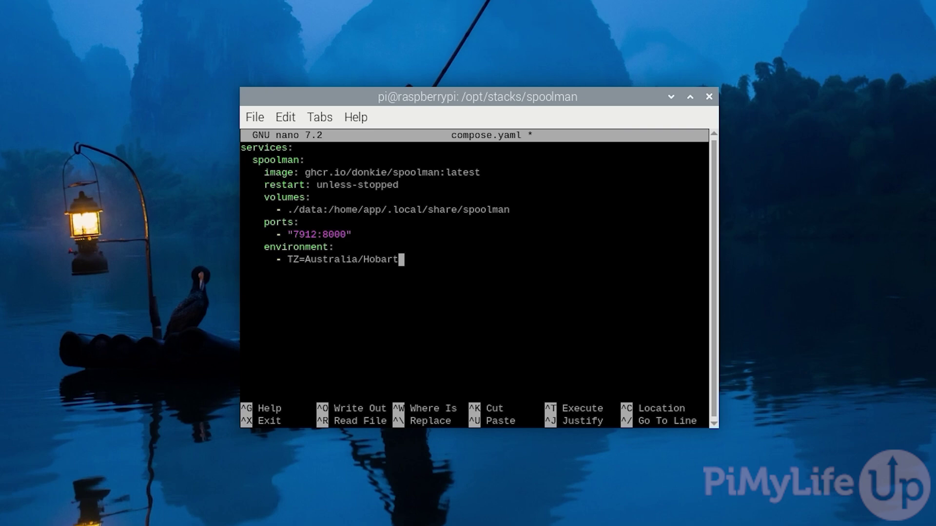
pyautogui.hotkey('ctrl', 'x')
pyautogui.press('y')
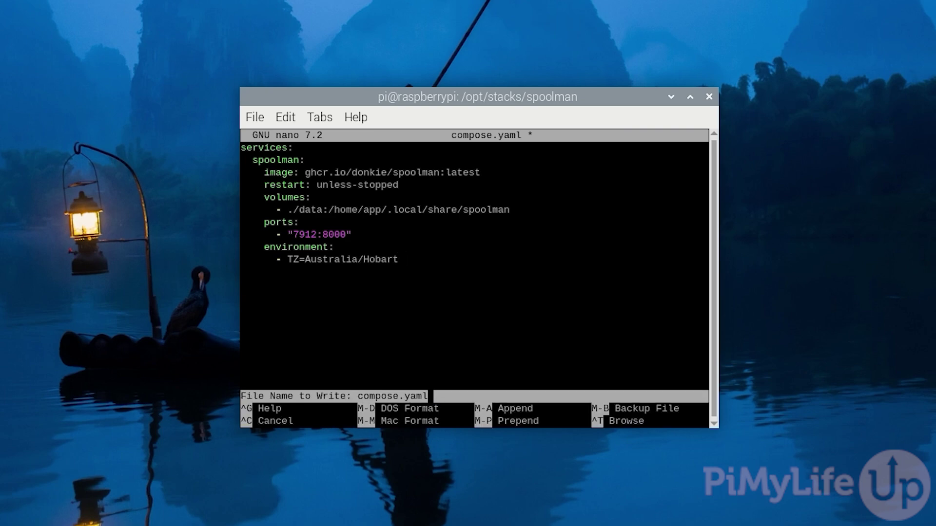
pyautogui.press('Return')
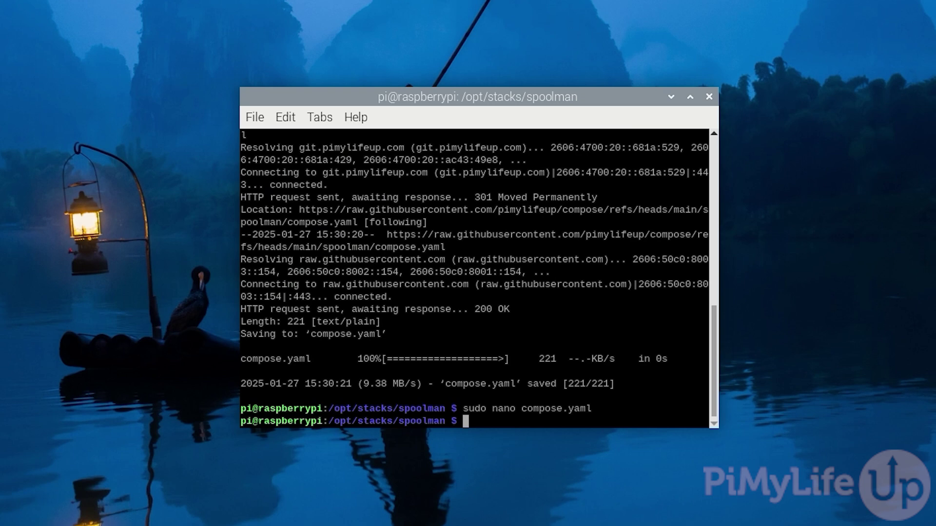
# - Start the Spoolman stack with docker compose up -d, creating the spoolman-spoolman-1 container
pyautogui.write('docke')
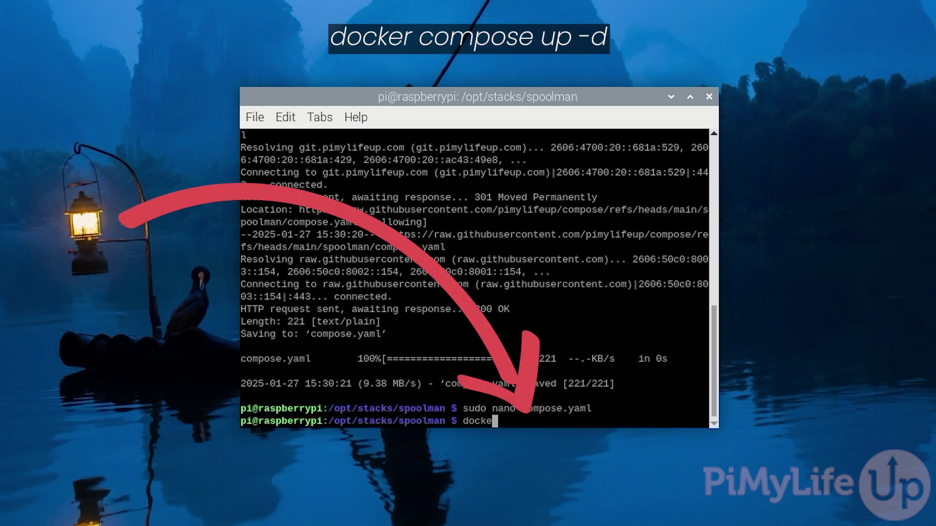
pyautogui.write('r compose up -d')
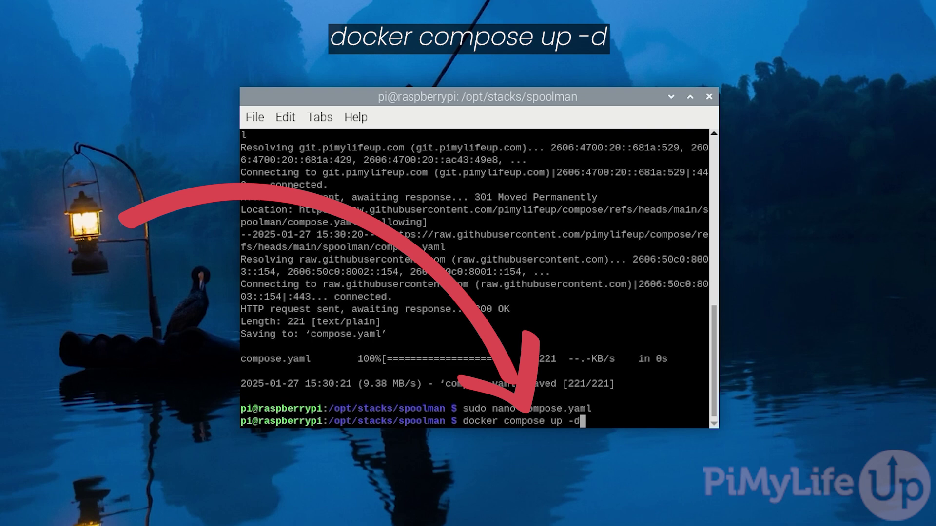
pyautogui.press('Return')
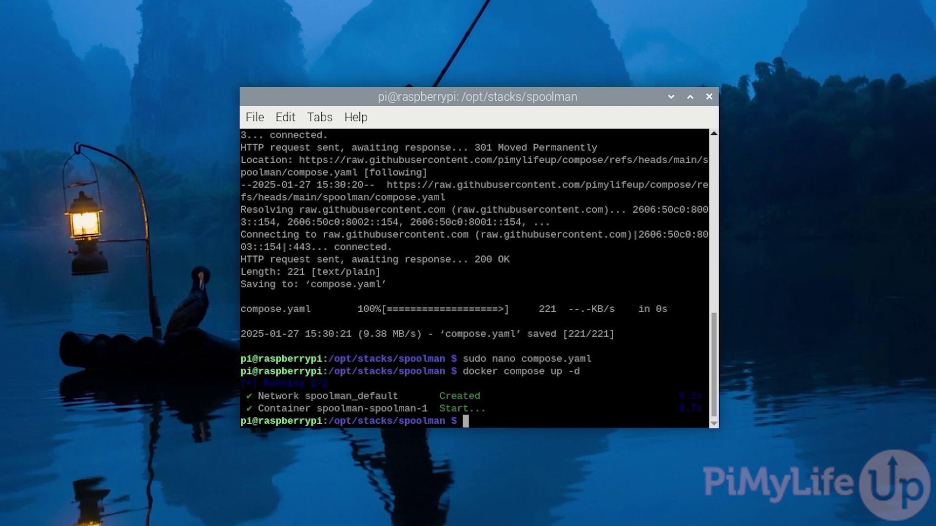
# - Print the Pi's local IP address with hostname -I
pyautogui.write('hostname -I')
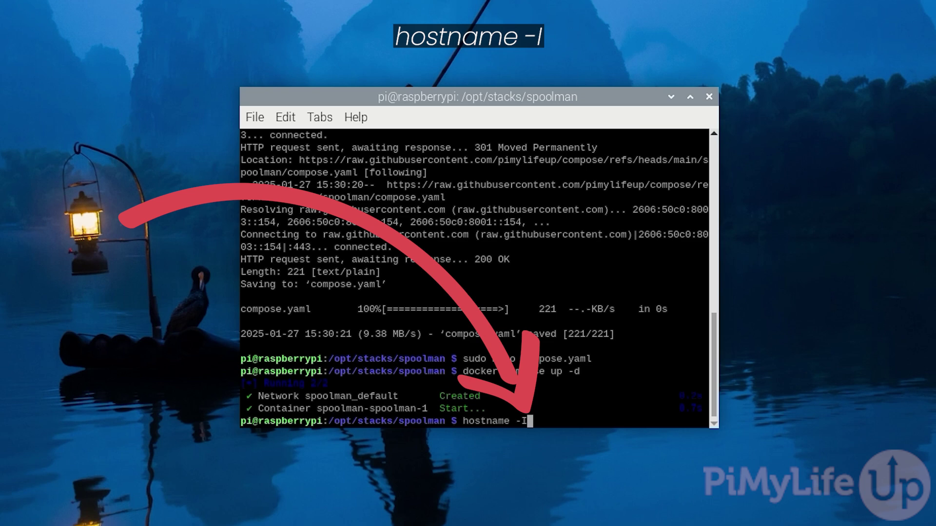
pyautogui.press('Return')
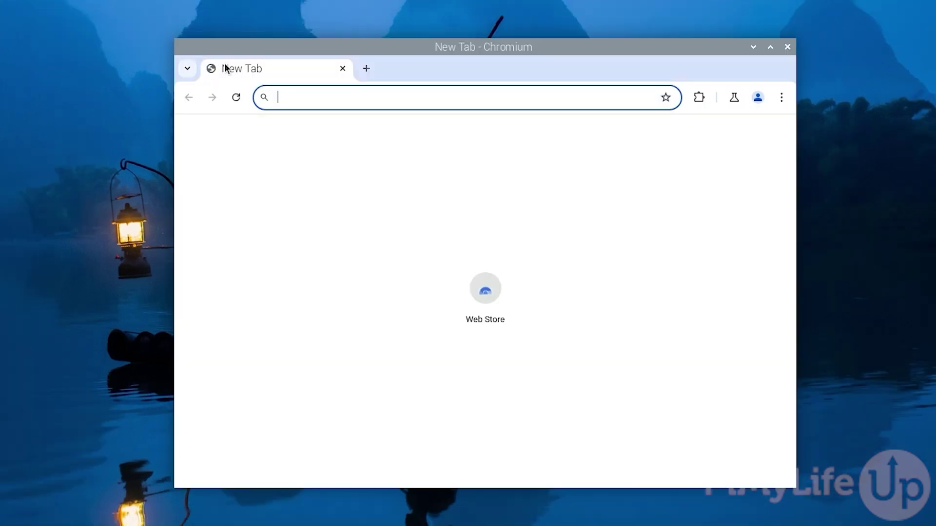
pyautogui.write('http:/')
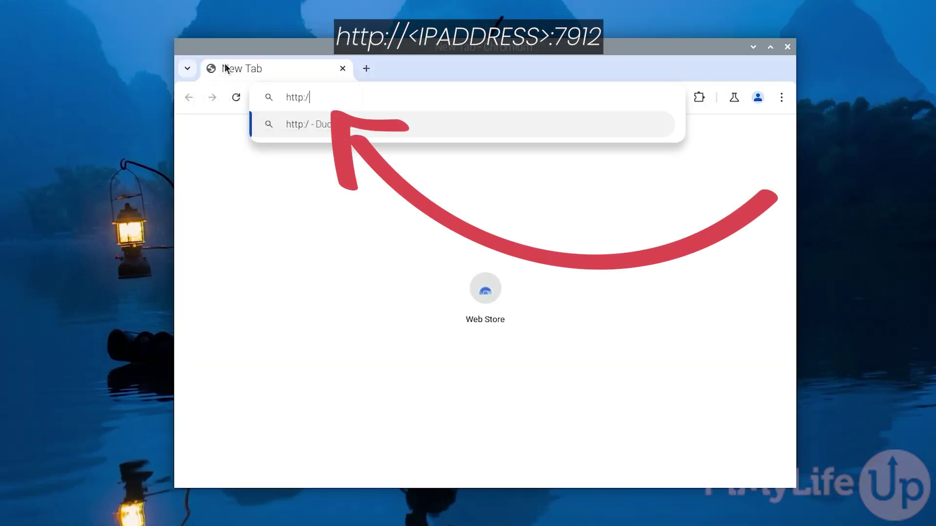
pyautogui.write('/192.168.0.32')
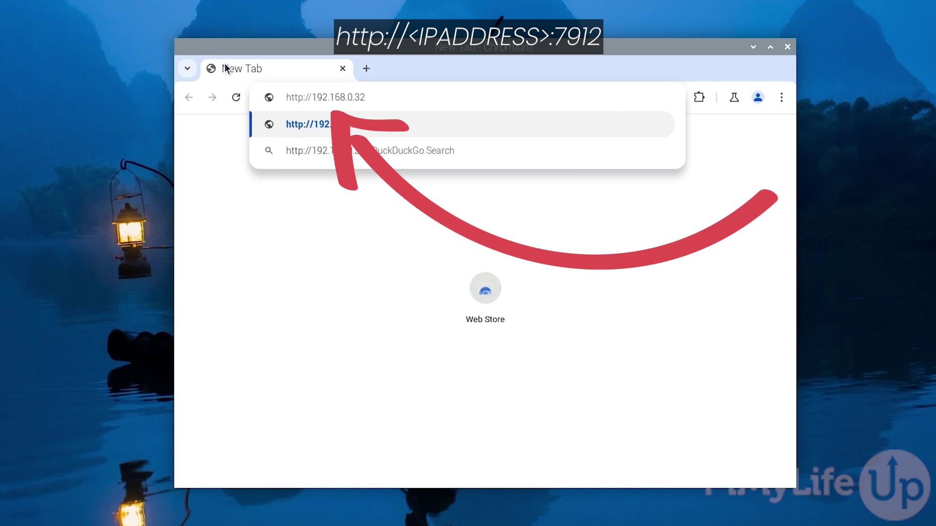
pyautogui.write(':')
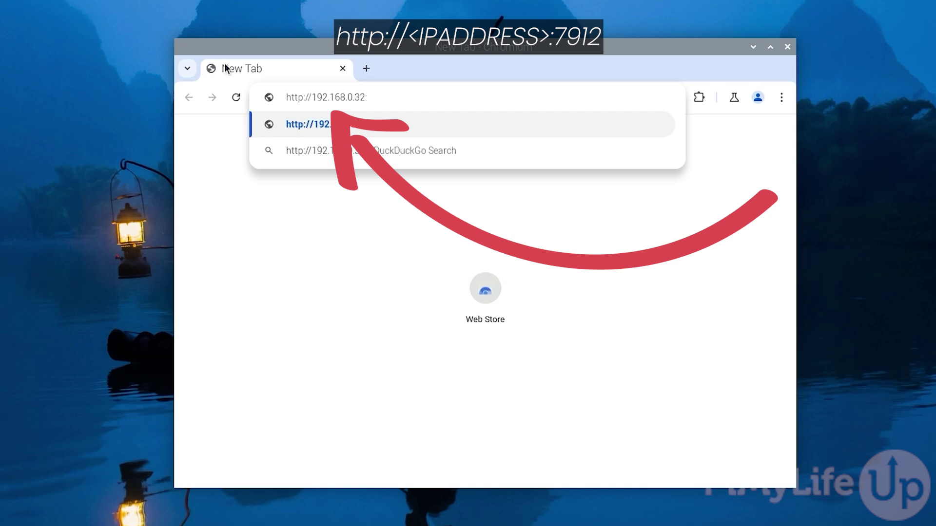
pyautogui.write('7912')
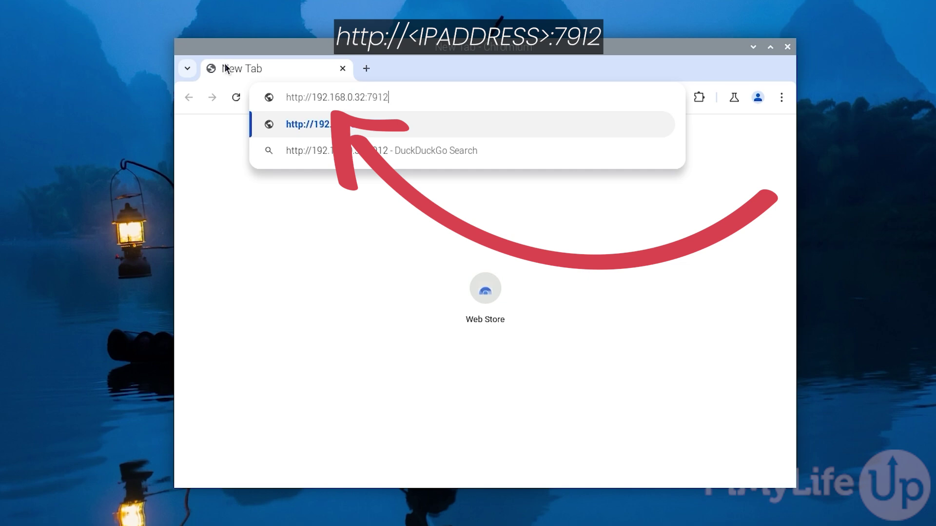
pyautogui.press('Return')
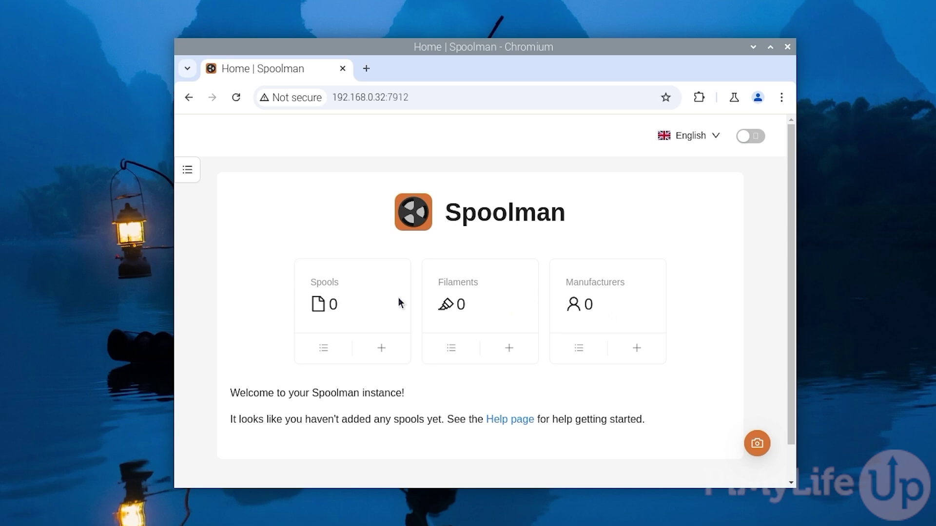
# - Open Create Spool from the Spools card and look over the First Used picker and Filament list
pyautogui.click(379, 349)
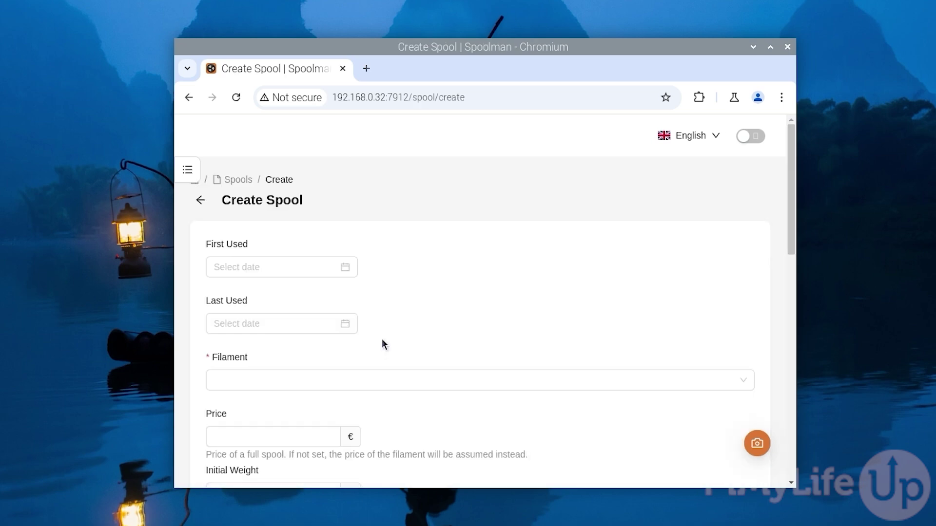
pyautogui.scroll(-3, 370, 282)
pyautogui.scroll(-3, 383, 255)
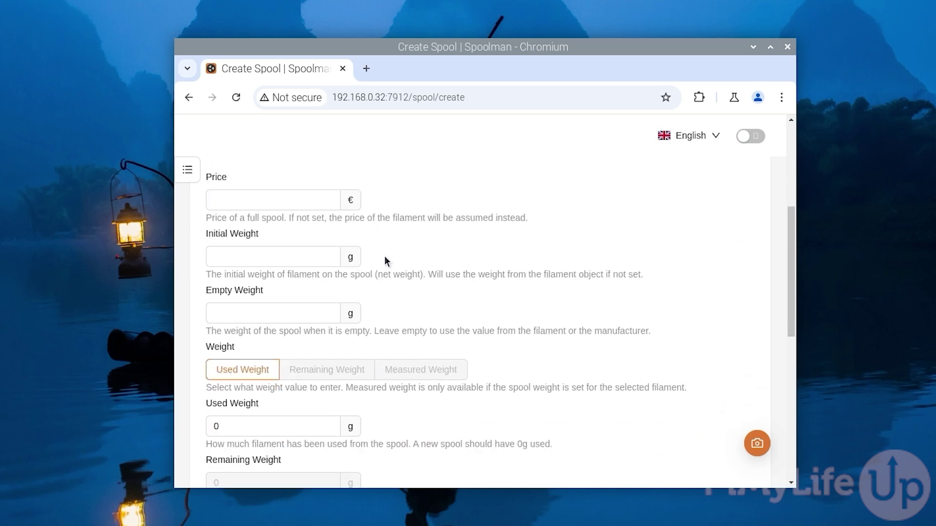
pyautogui.scroll(-3, 384, 255)
pyautogui.scroll(-5, 384, 258)
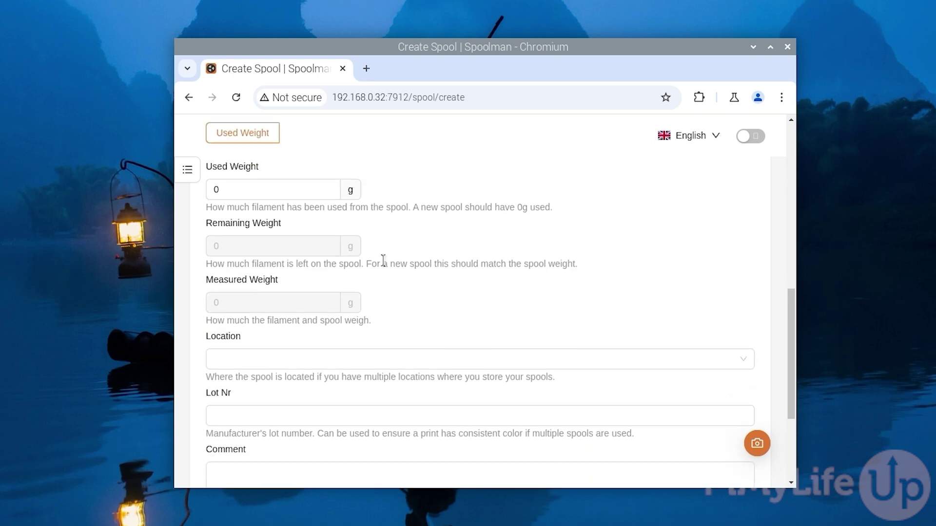
pyautogui.scroll(15, 383, 262)
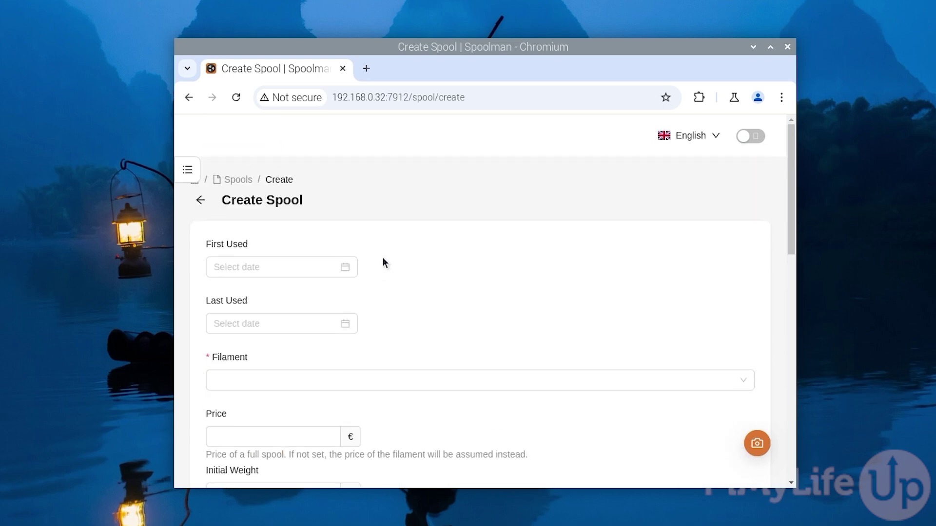
pyautogui.click(327, 265)
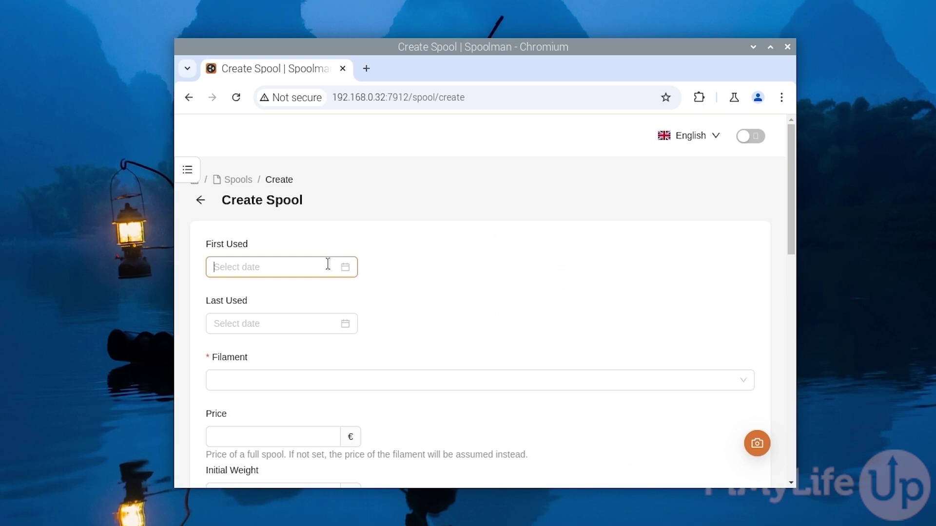
pyautogui.click(360, 244)
pyautogui.click(309, 377)
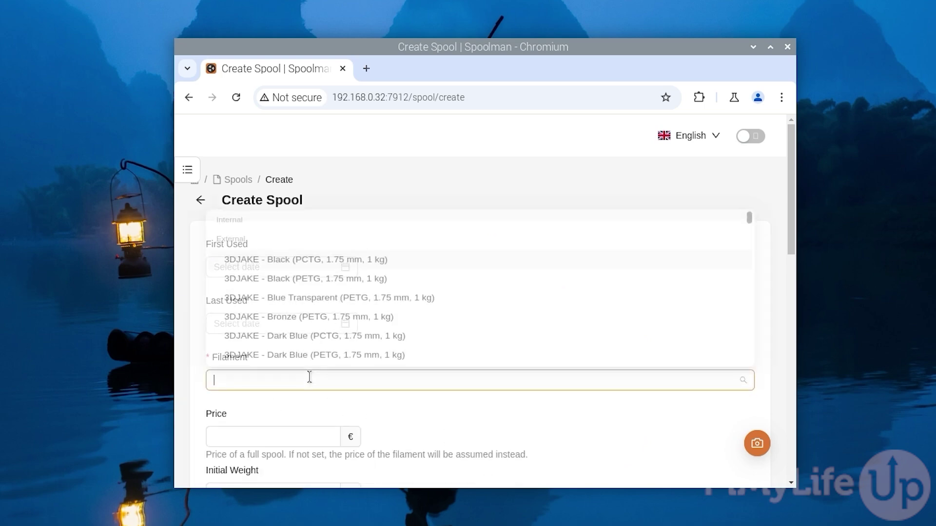
pyautogui.click(350, 172)
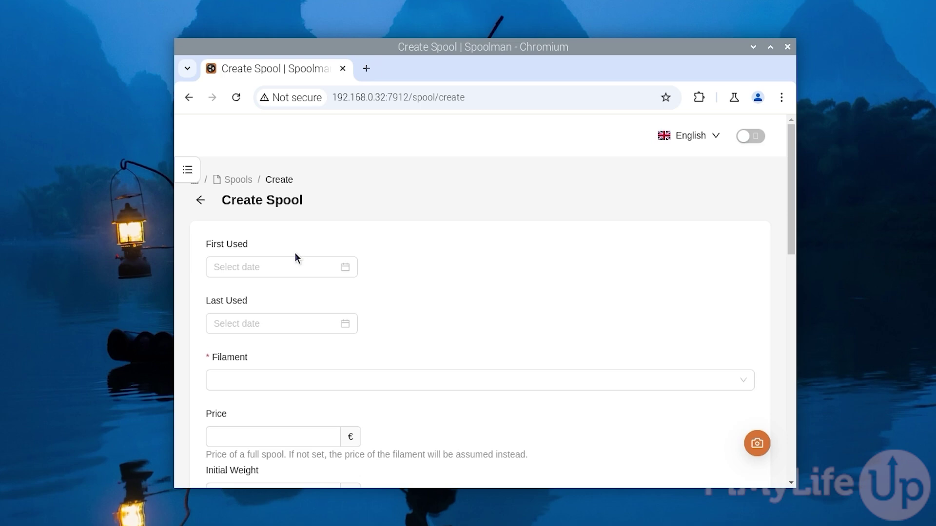
# - Pick the 25th at 03:03:04 in the First Used date picker
pyautogui.click(300, 268)
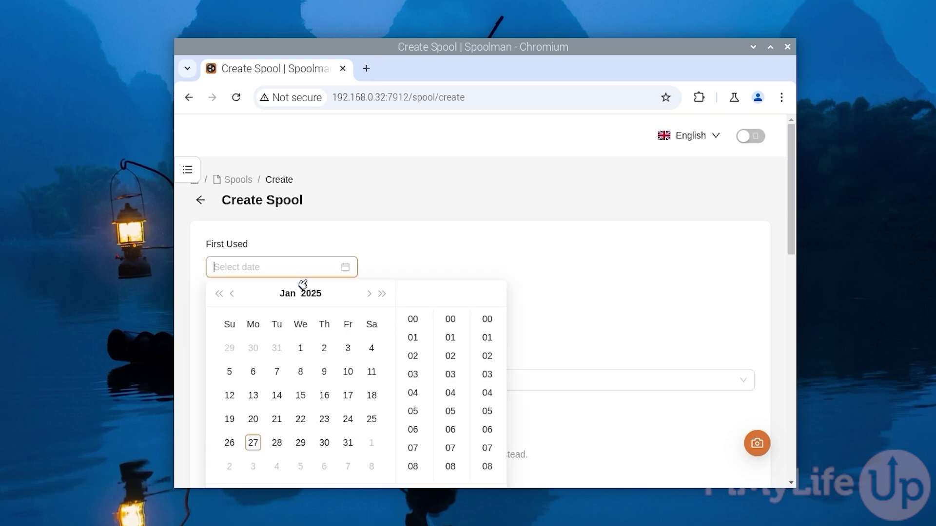
pyautogui.click(371, 419)
pyautogui.click(407, 374)
pyautogui.click(450, 375)
pyautogui.click(487, 393)
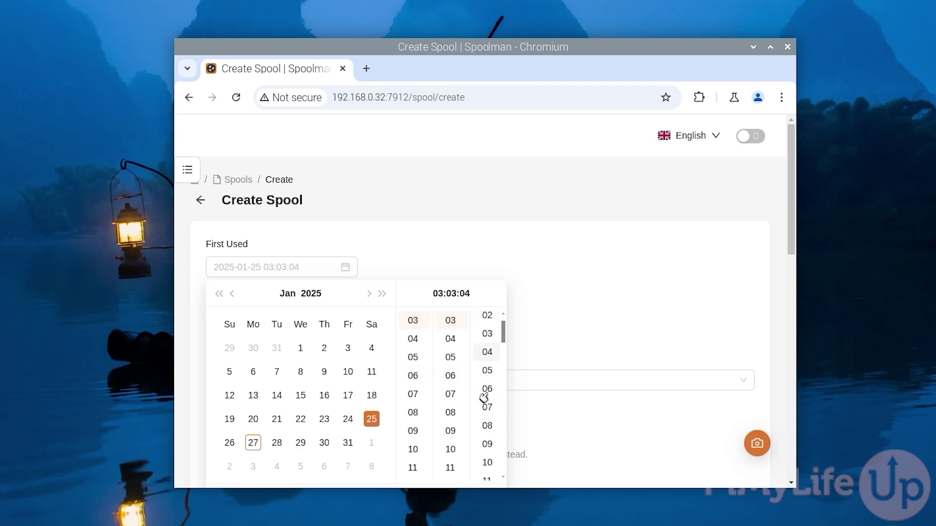
pyautogui.click(541, 353)
# - Re-enter First Used as 25 January 2025, 03:03:04 and confirm it
pyautogui.click(345, 268)
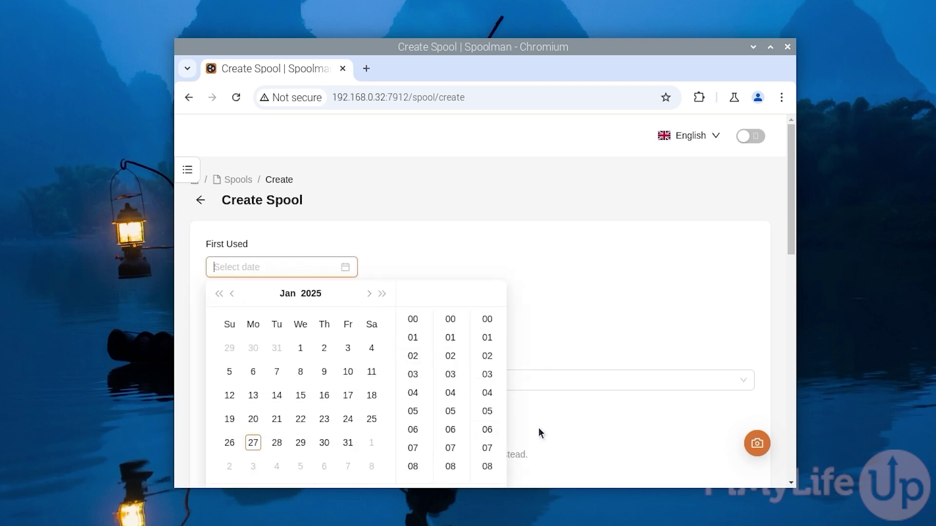
pyautogui.scroll(-2, 540, 433)
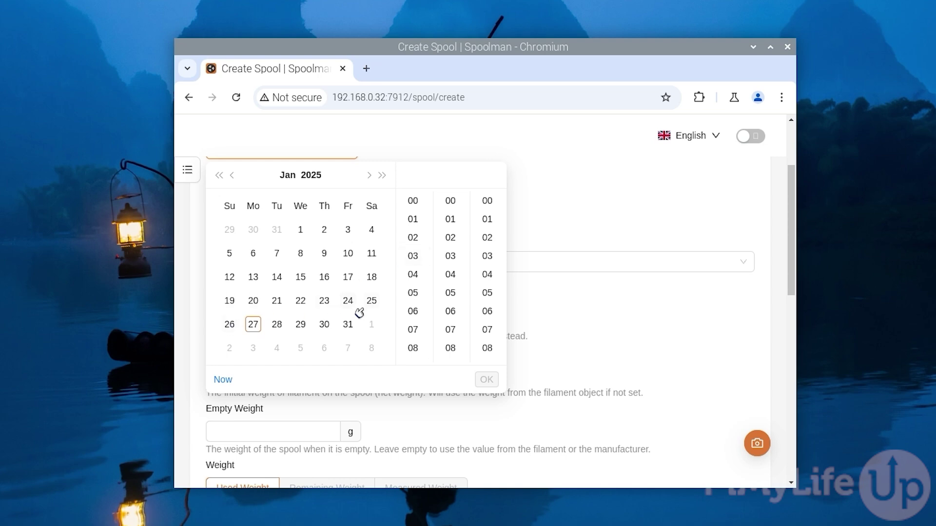
pyautogui.click(372, 300)
pyautogui.click(413, 256)
pyautogui.click(450, 256)
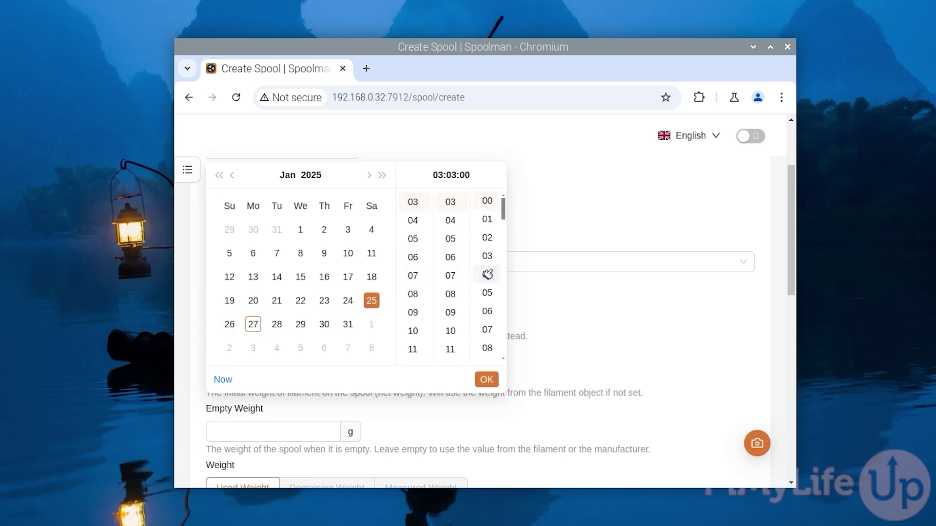
pyautogui.click(488, 274)
pyautogui.click(486, 381)
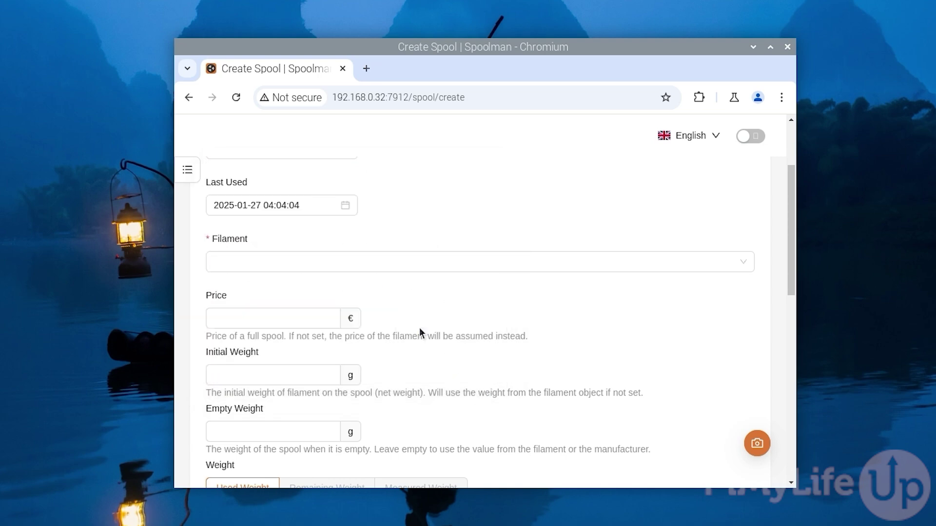
pyautogui.click(345, 270)
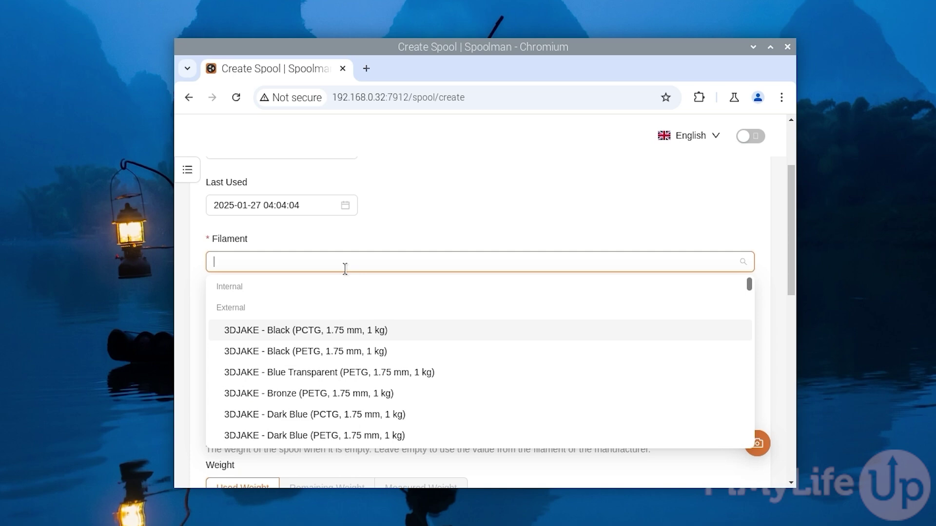
# - Search 'bambu lab PLA' and choose Bambu Lab - Black (PLA, 1.75 mm, 1 kg) as filament
pyautogui.write('bam')
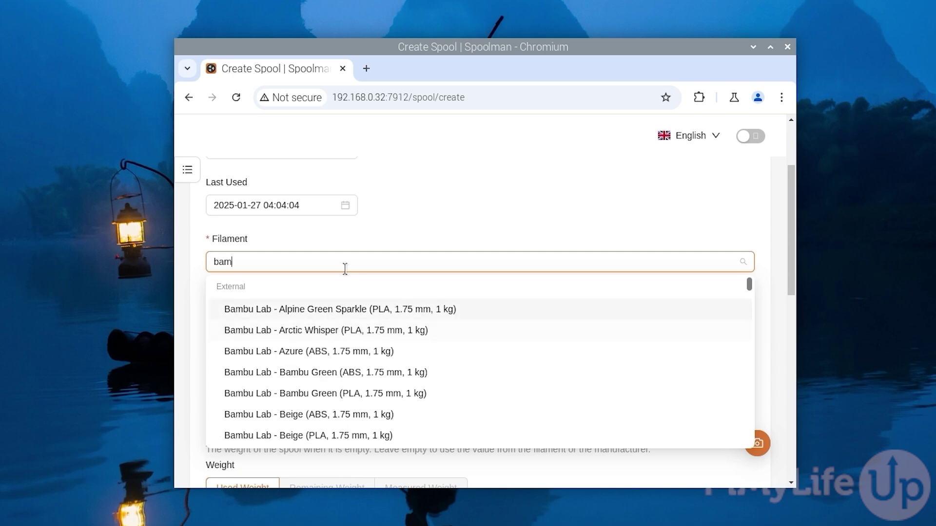
pyautogui.write('bu lab PLA')
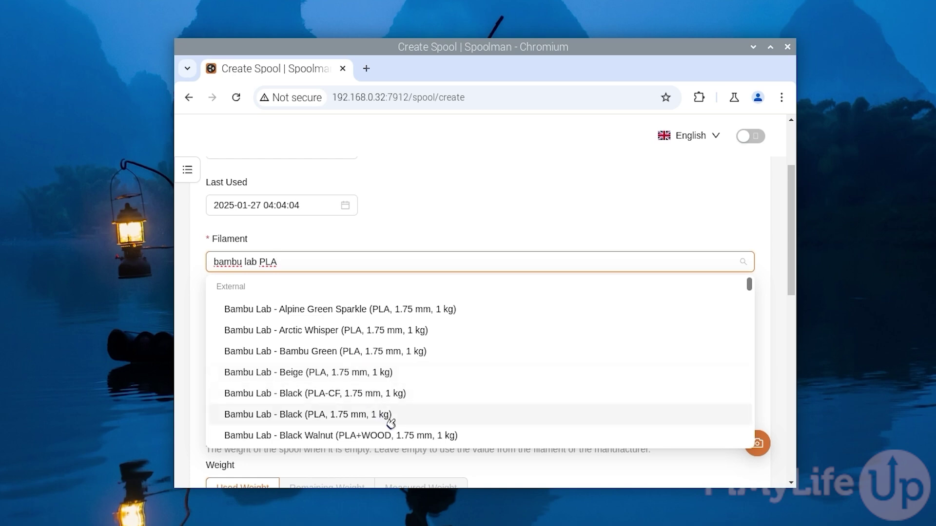
pyautogui.click(408, 422)
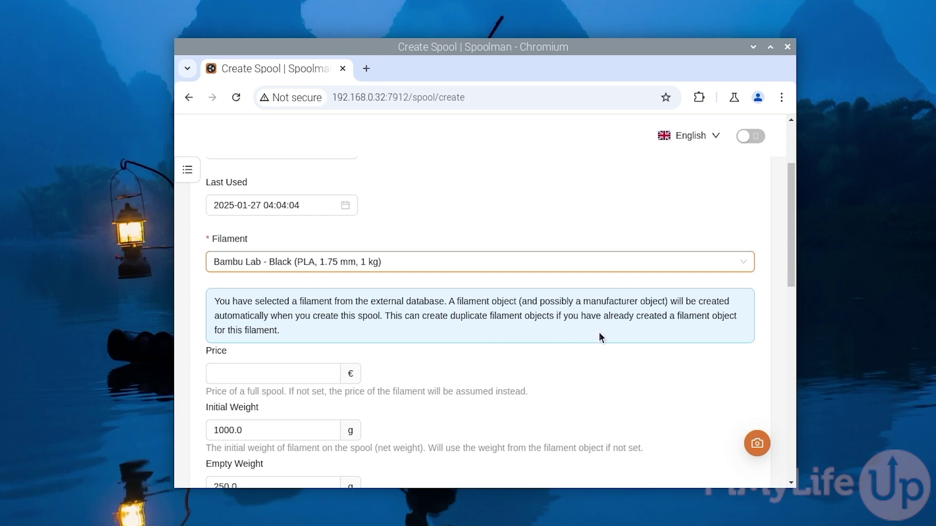
# - Enter 520 g as Used Weight, leaving 480 g remaining and 730 g measured
pyautogui.scroll(-3, 598, 337)
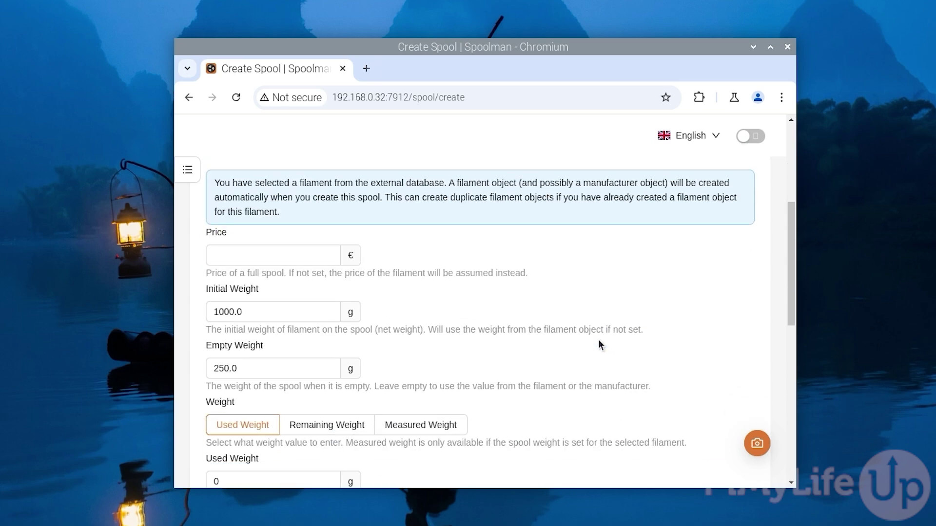
pyautogui.scroll(-6, 599, 340)
pyautogui.scroll(3, 599, 341)
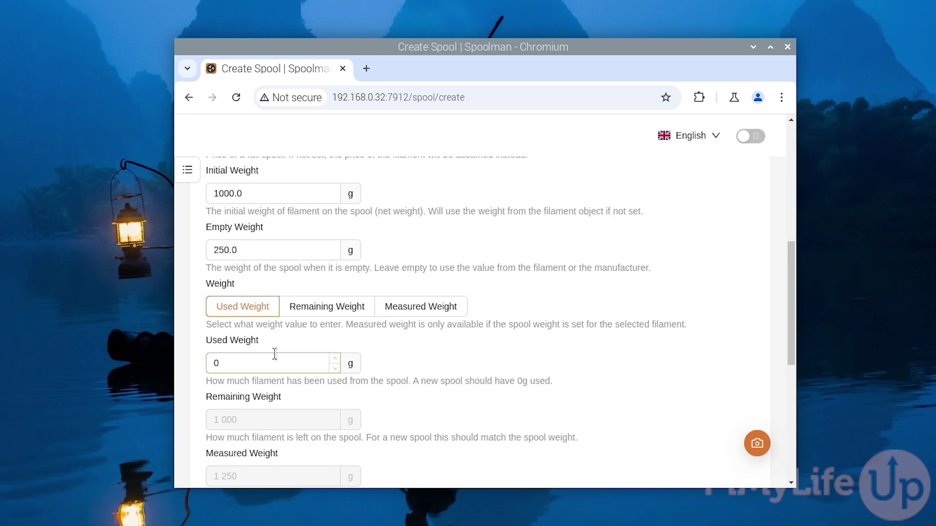
pyautogui.click(256, 193)
pyautogui.doubleClick(280, 368)
pyautogui.write('520')
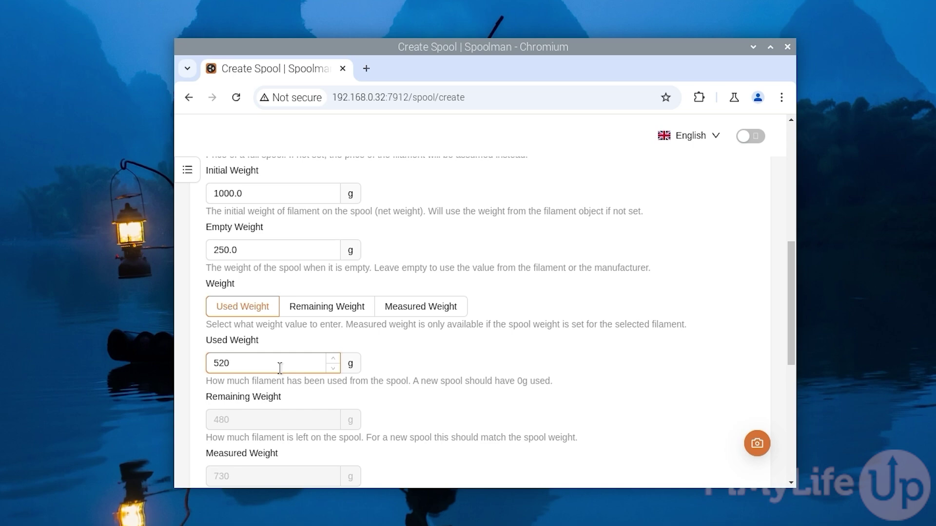
pyautogui.click(390, 419)
pyautogui.scroll(-3, 391, 425)
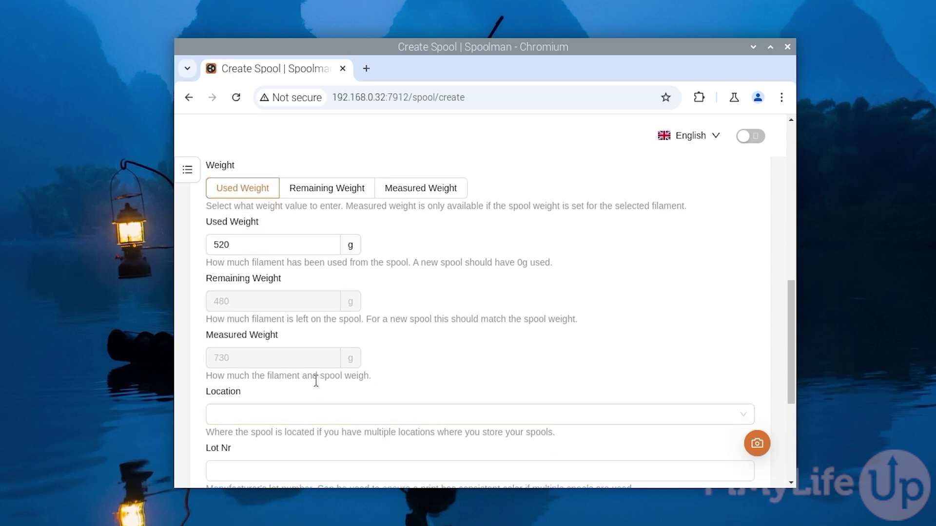
# - Add a new location named 'Laundry' and set it as the spool's location
pyautogui.scroll(-5, 334, 385)
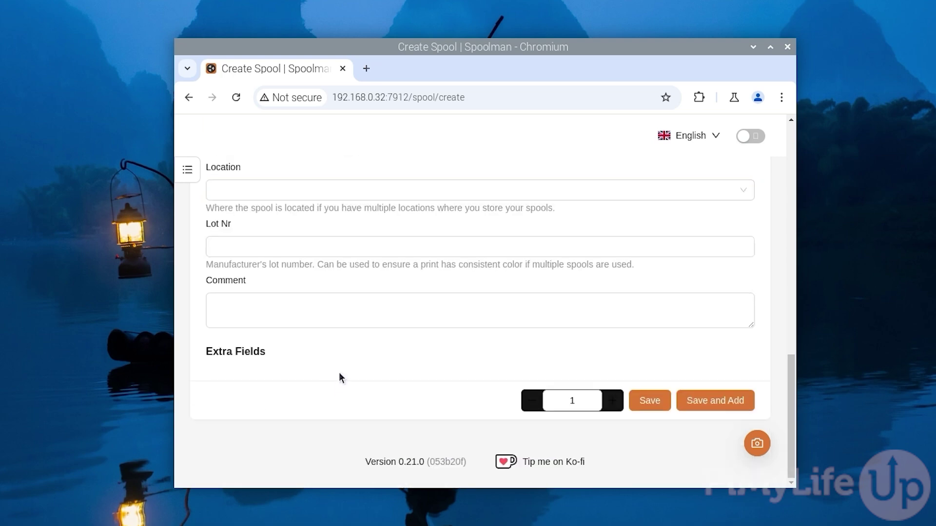
pyautogui.scroll(5, 319, 332)
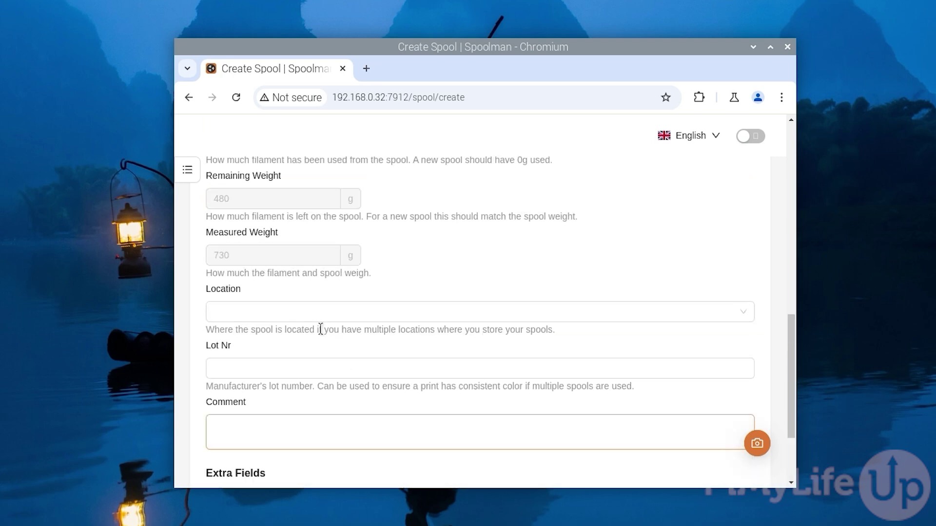
pyautogui.click(273, 432)
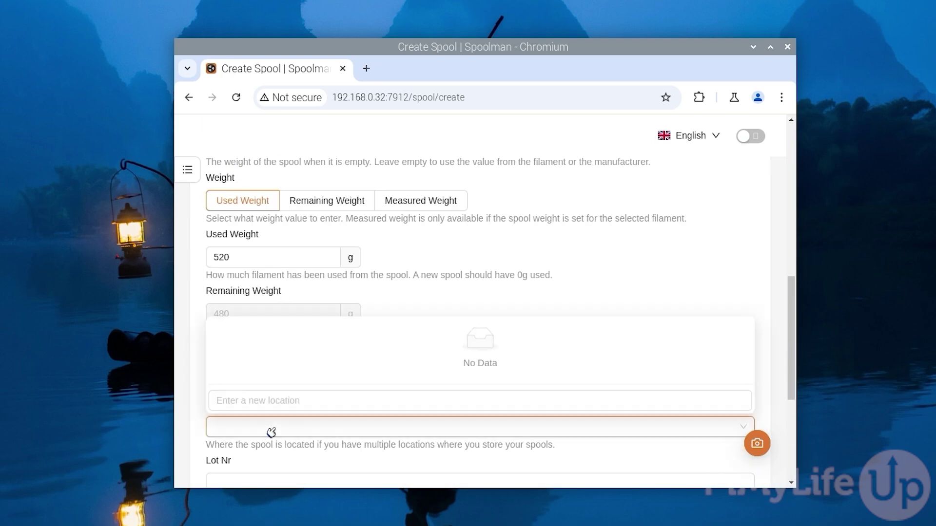
pyautogui.click(279, 401)
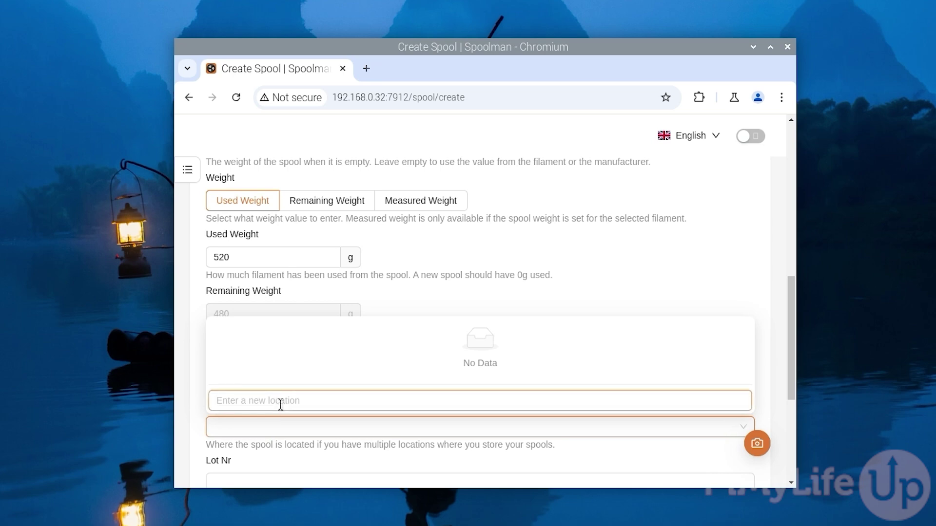
pyautogui.write('Laundry')
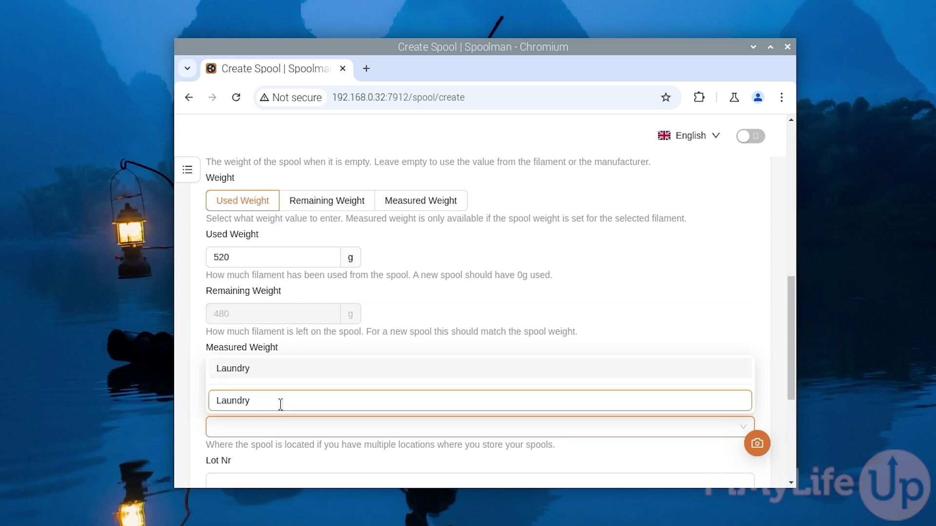
pyautogui.press('Return')
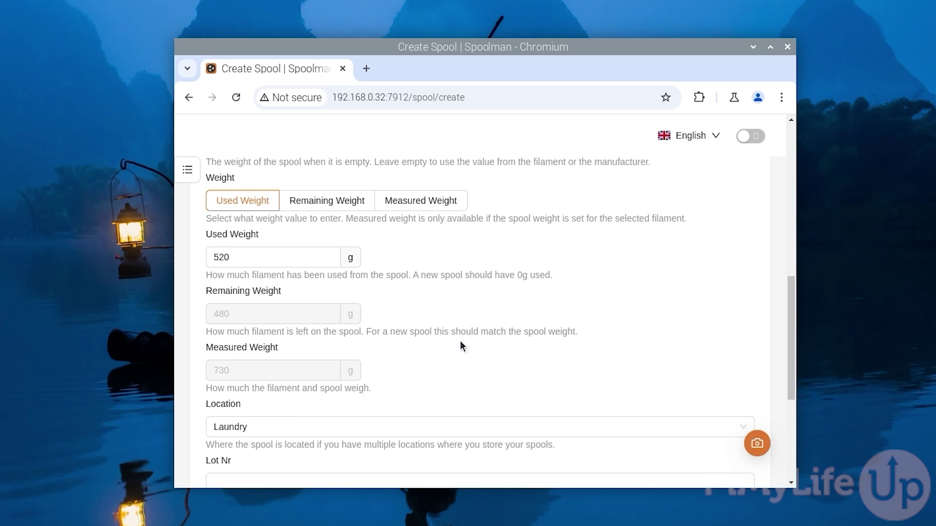
pyautogui.scroll(-5, 461, 345)
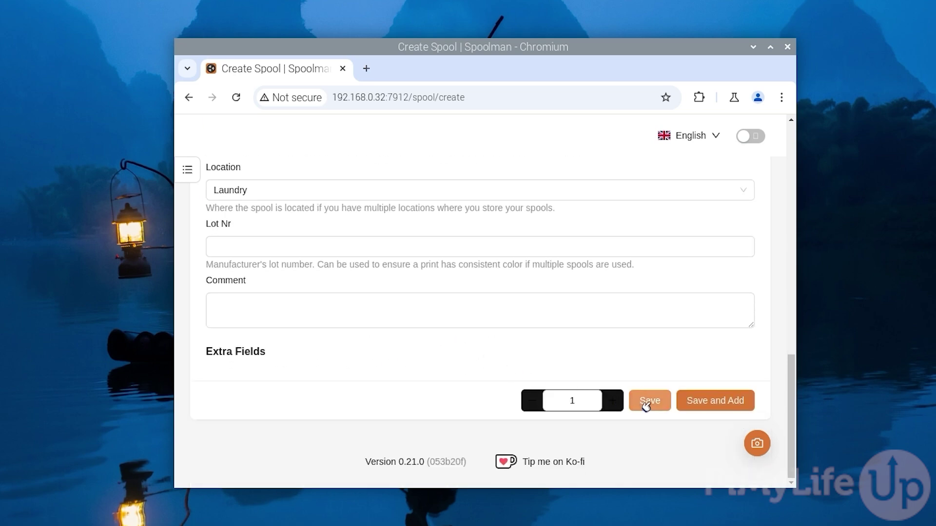
# - Save the spool with Save and Add, then go to the Spools list page
pyautogui.click(713, 409)
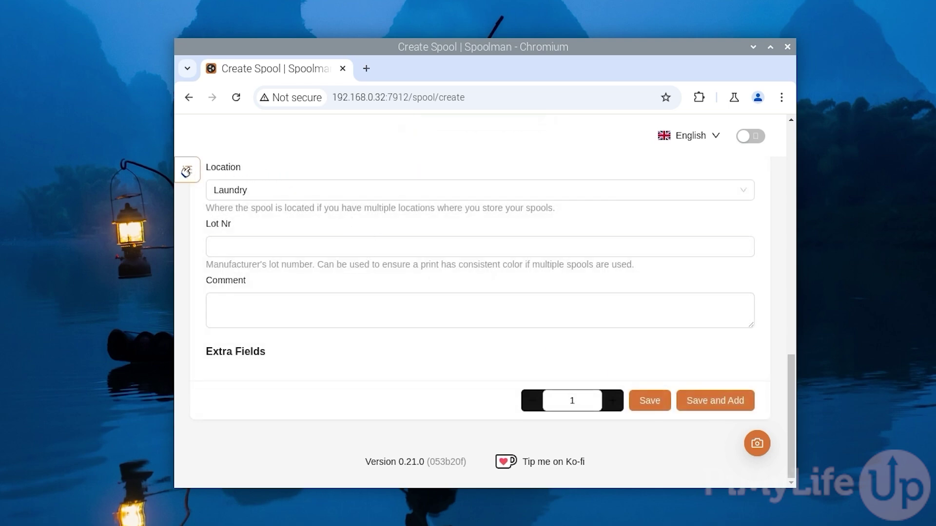
pyautogui.click(191, 171)
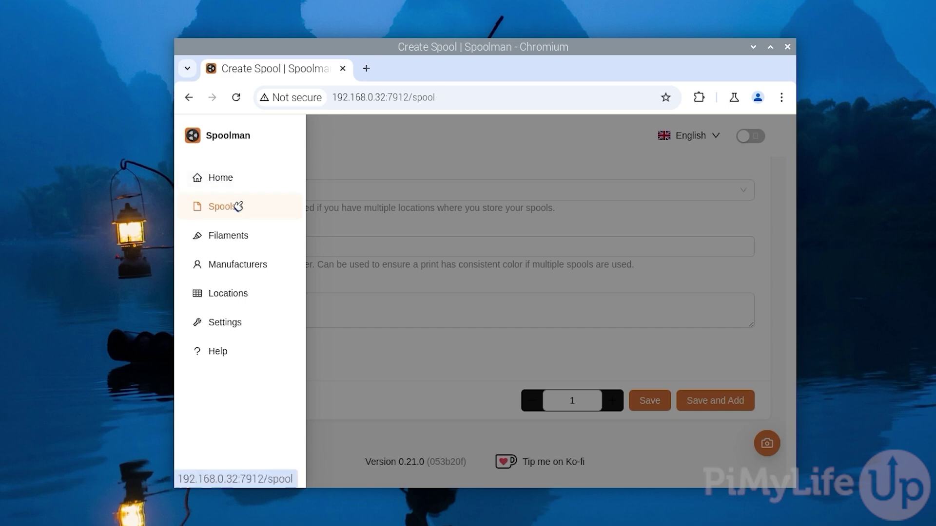
pyautogui.click(240, 204)
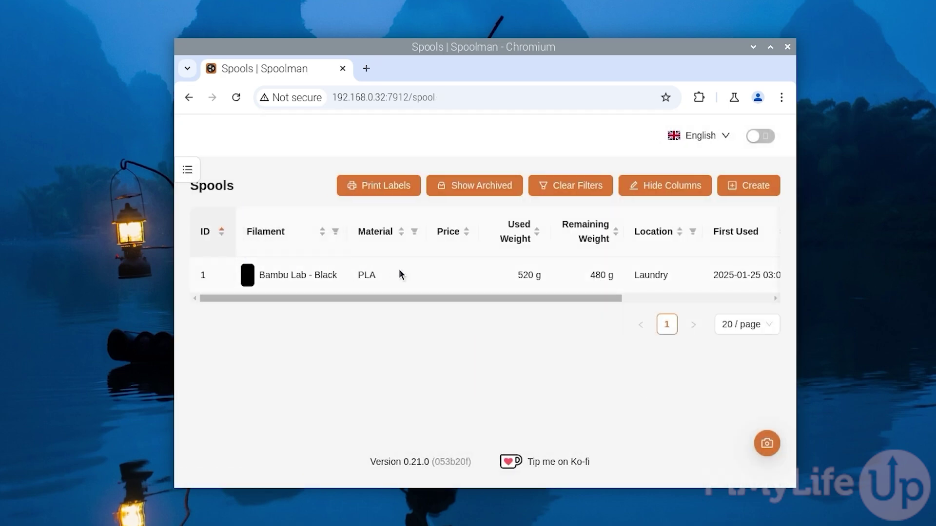